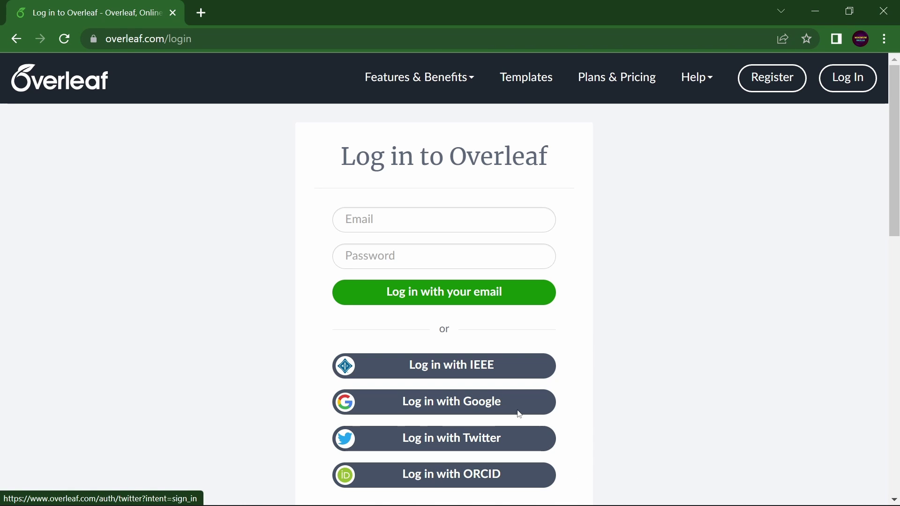
Sign in with Google and view, then dismiss, the Create First Project options on the welcome page.
left_click(501, 401)
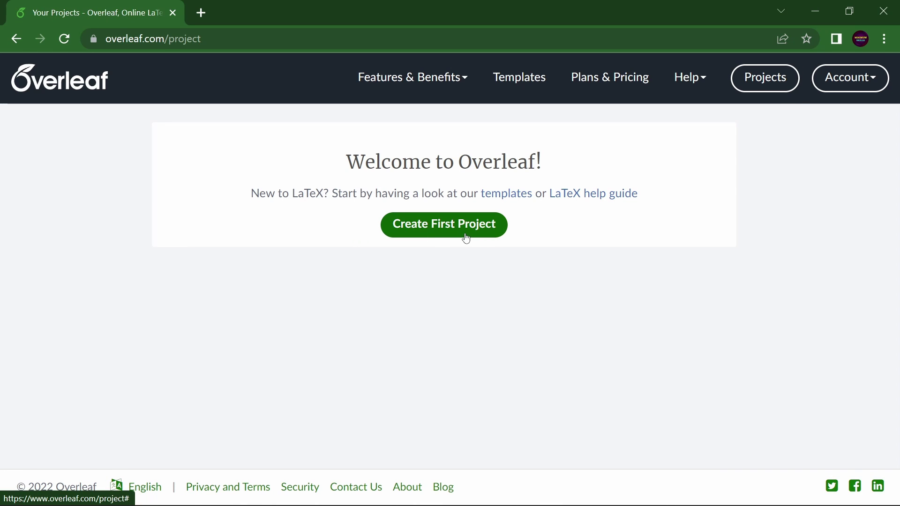
left_click(426, 233)
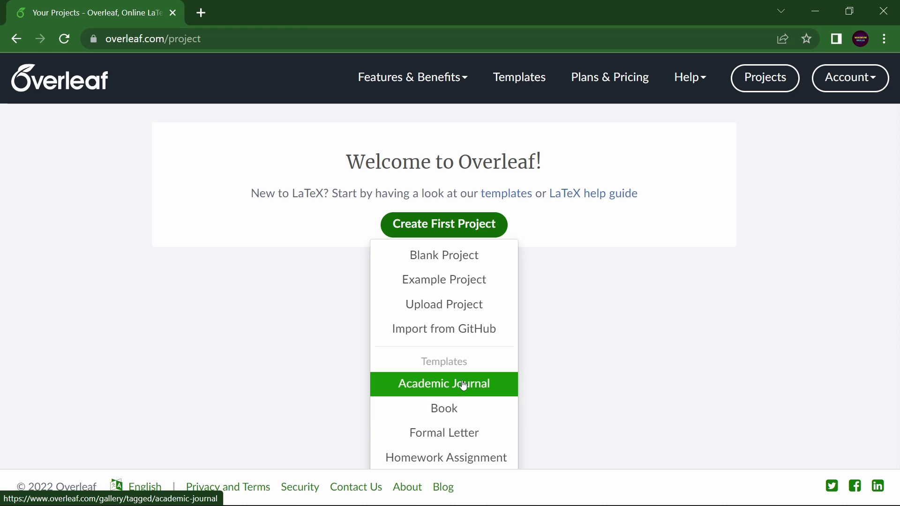
scroll(462, 382, "down", 3)
scroll(462, 382, "up", 3)
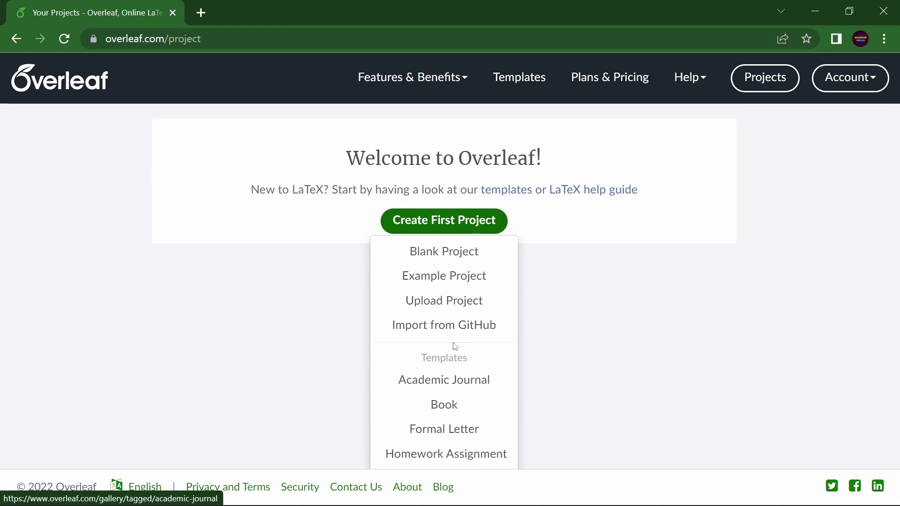
left_click(640, 350)
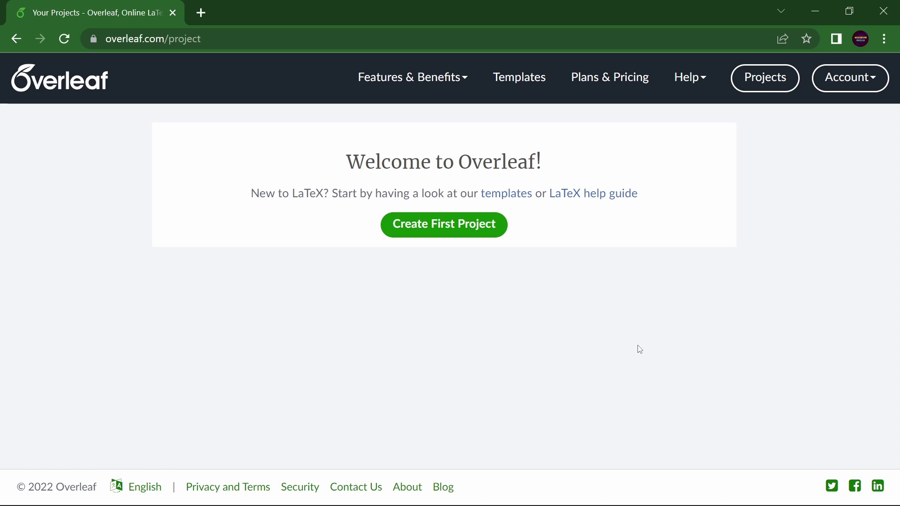
Open the template gallery and browse Popular Tags to reach the Academic Journal collection.
left_click(532, 82)
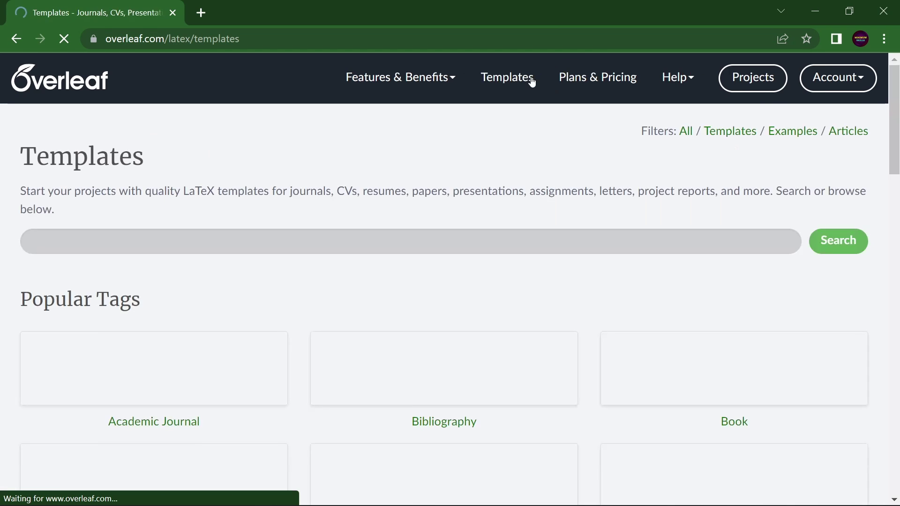
scroll(568, 237, "down", 3)
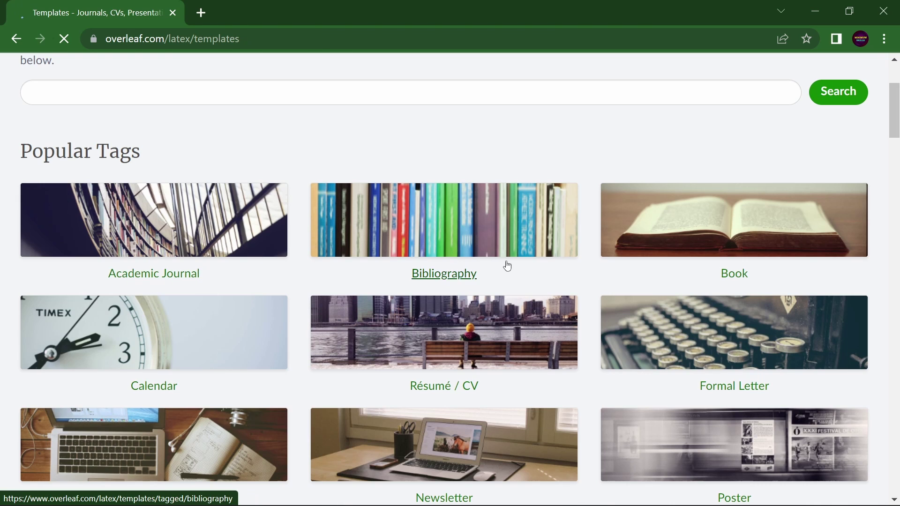
scroll(506, 261, "down", 4)
scroll(628, 364, "up", 5)
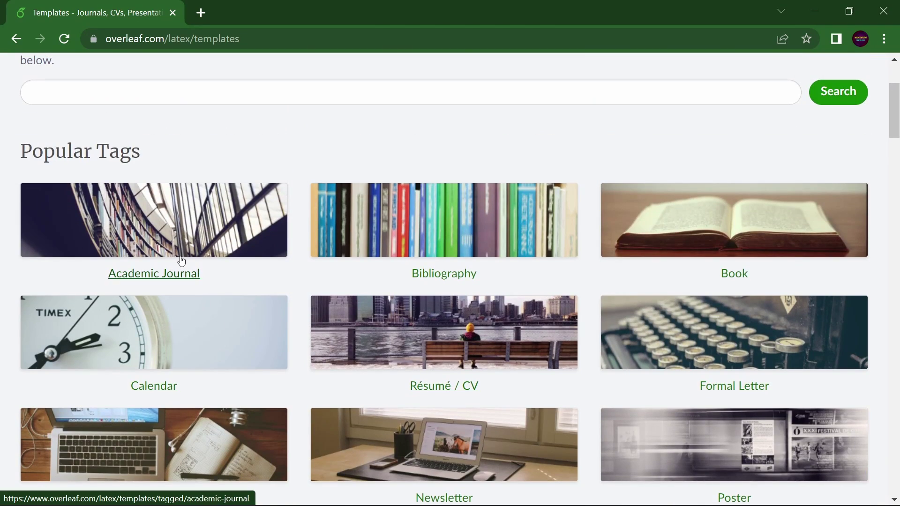
scroll(567, 235, "down", 4)
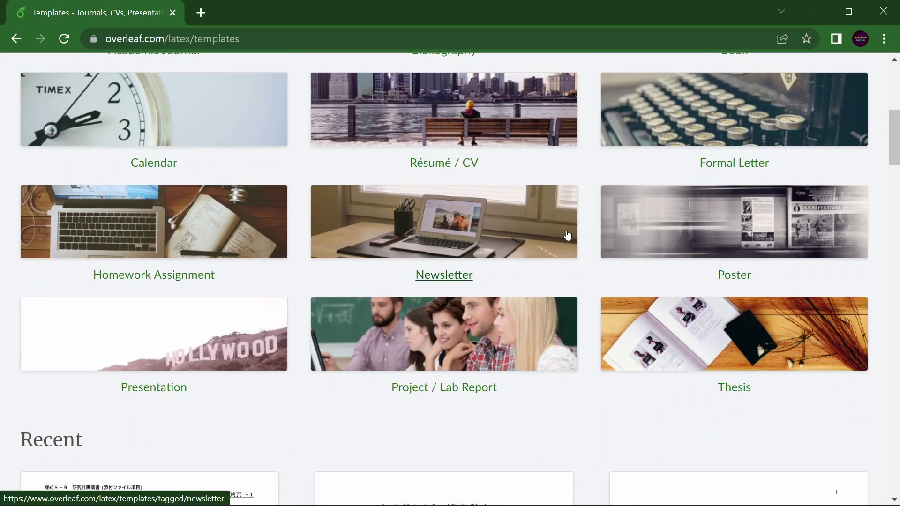
scroll(442, 271, "up", 4)
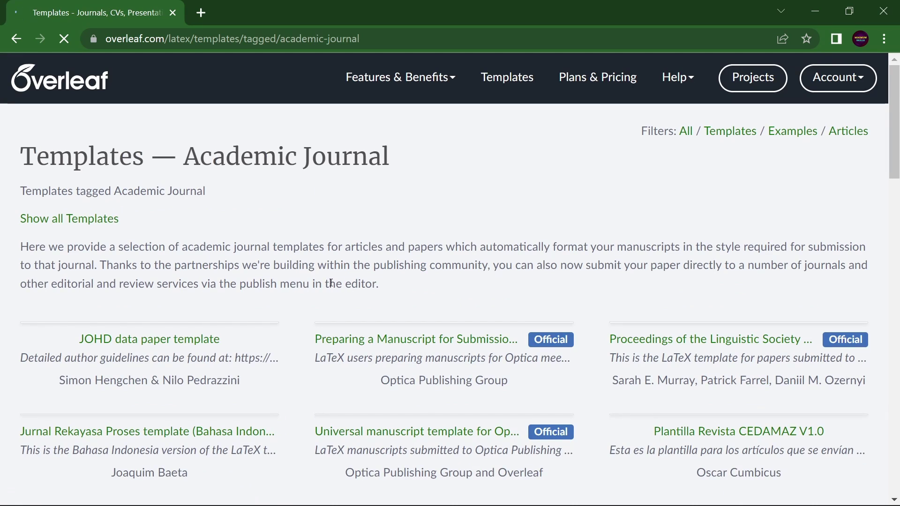
Browse the Academic Journal templates and open 'Jurnal Rekayasa Proses template (English)' as a new project.
scroll(402, 251, "down", 5)
scroll(402, 252, "down", 8)
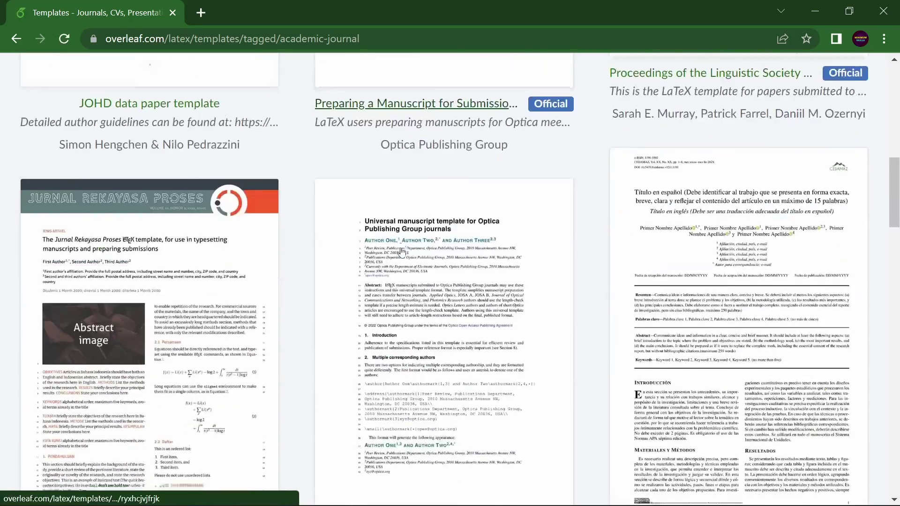
scroll(402, 251, "down", 15)
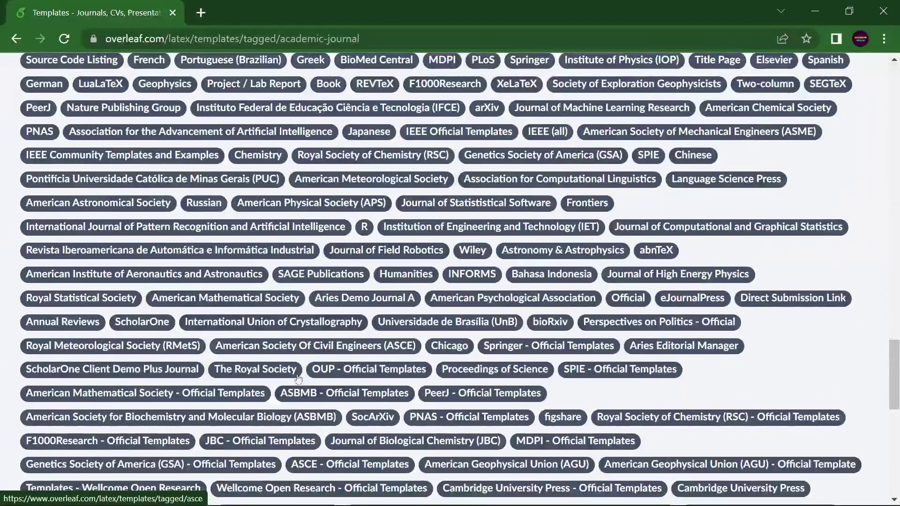
scroll(376, 334, "up", 9)
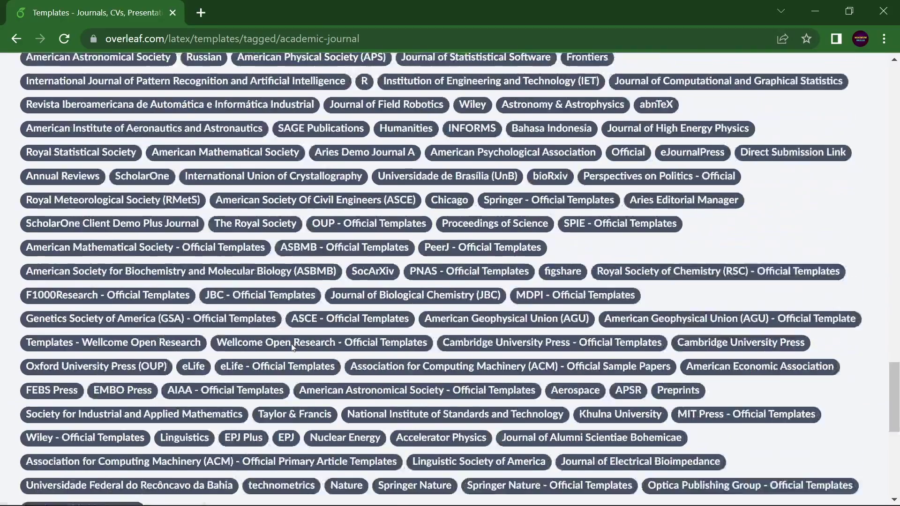
scroll(300, 341, "down", 5)
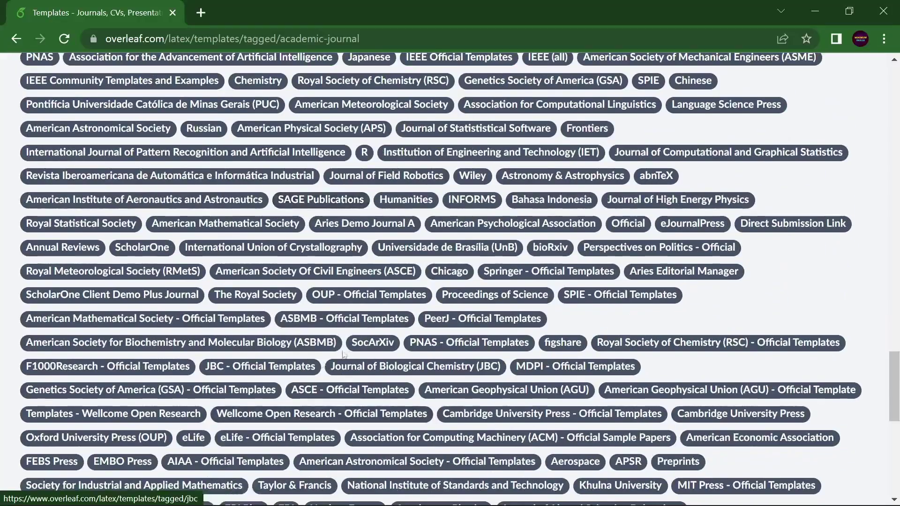
scroll(422, 378, "down", 4)
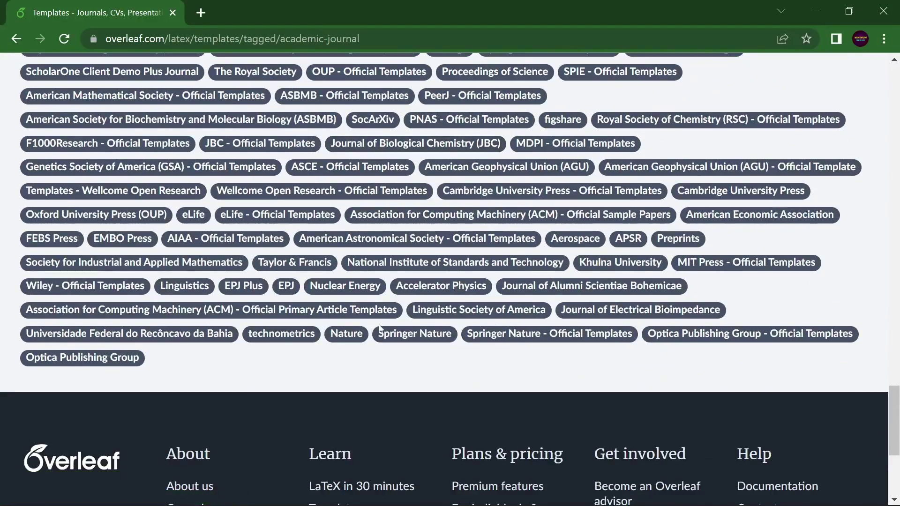
scroll(430, 320, "up", 7)
scroll(431, 321, "up", 15)
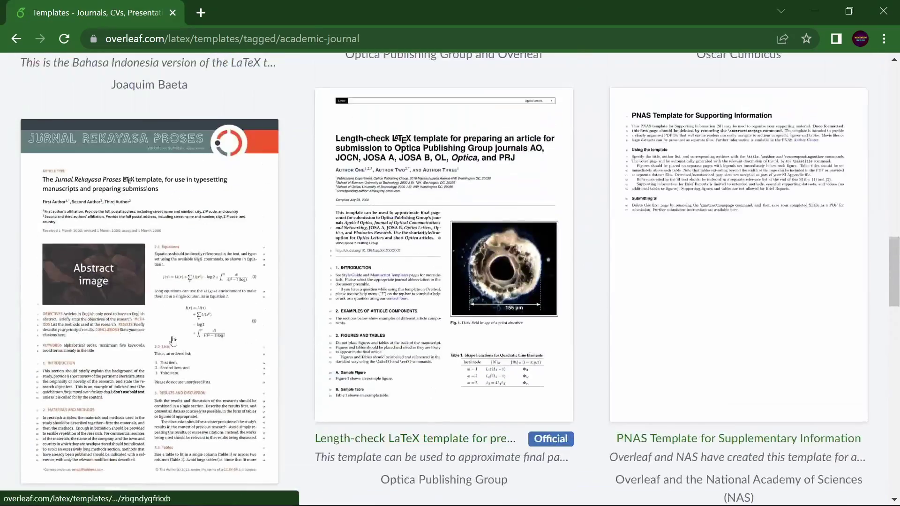
scroll(421, 264, "up", 5)
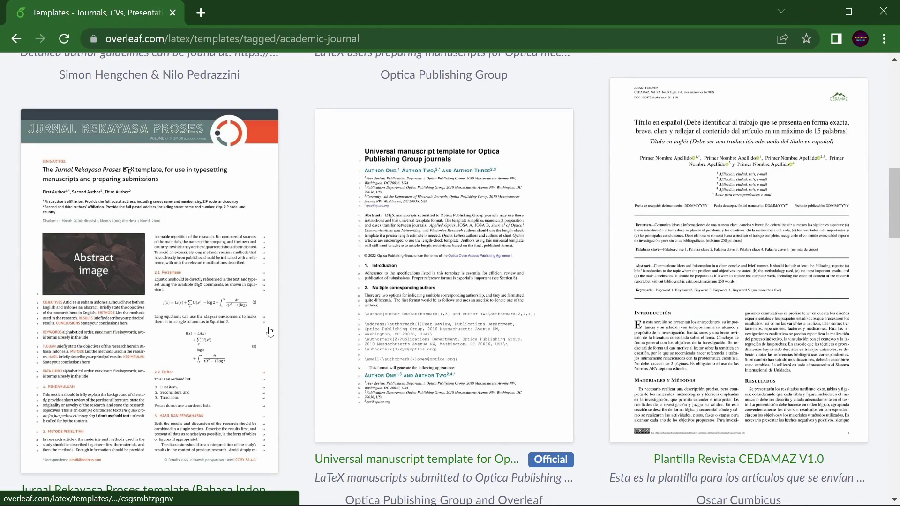
scroll(166, 344, "down", 17)
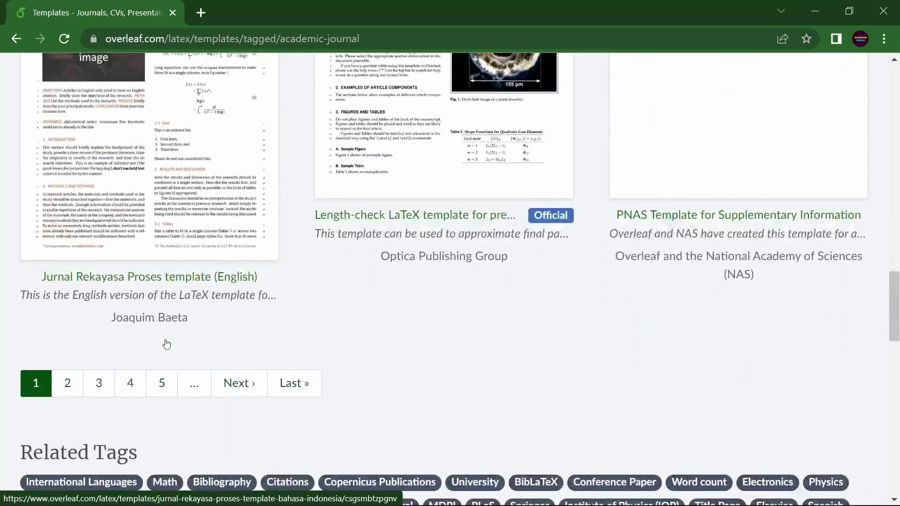
scroll(167, 243, "up", 3)
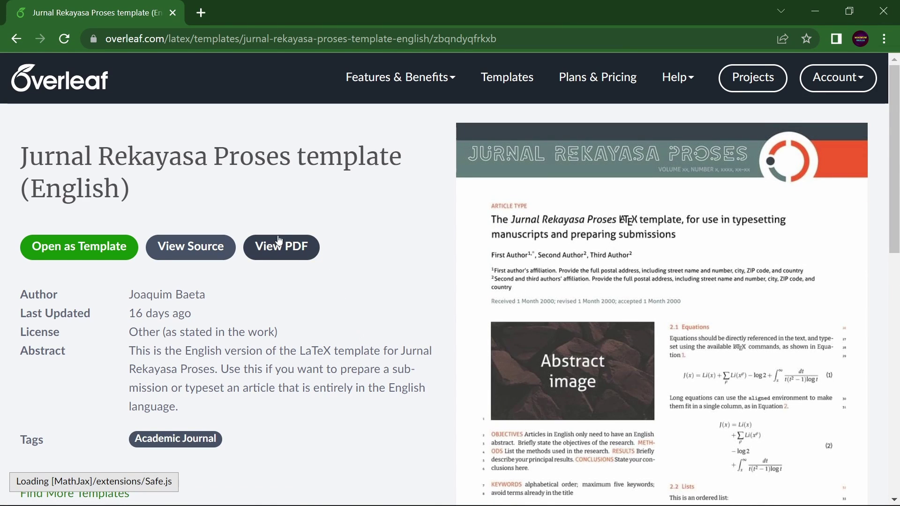
left_click(81, 249)
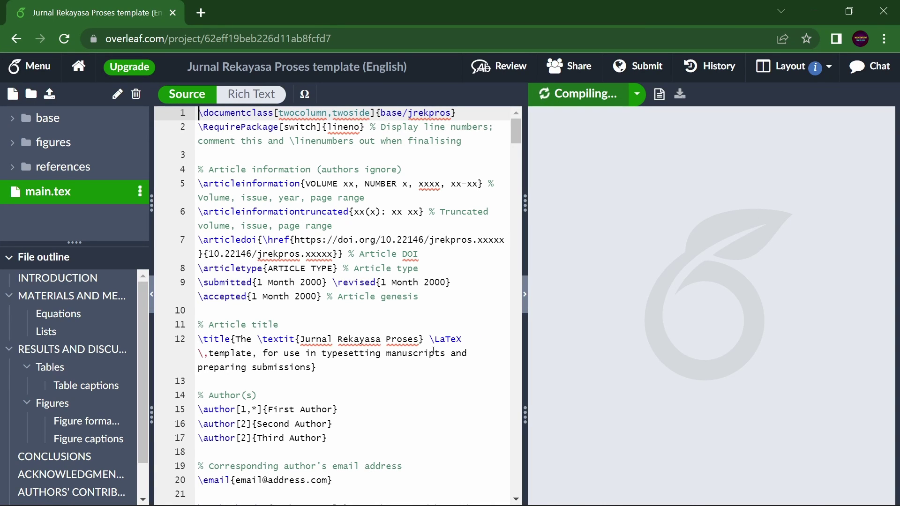
Shrink the file outline, then narrow the editor and file tree so the PDF preview dominates.
scroll(431, 324, "down", 9)
scroll(432, 324, "up", 7)
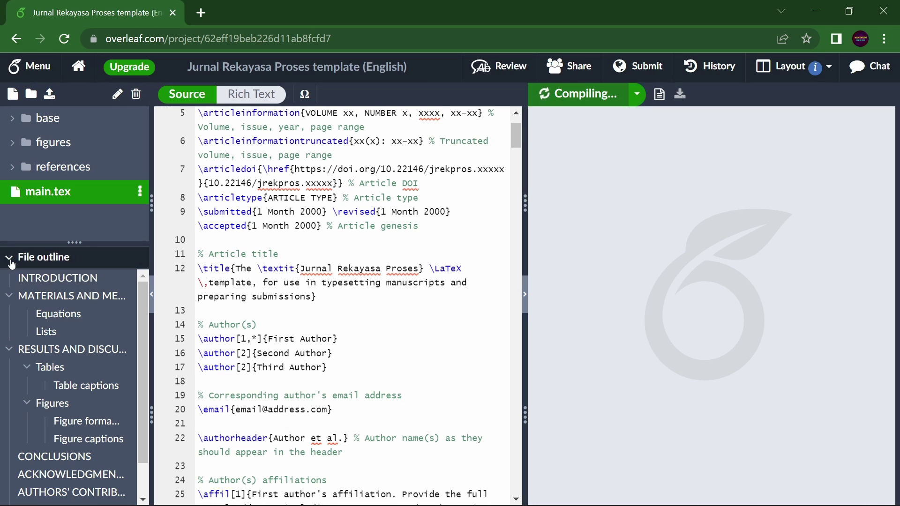
scroll(35, 389, "down", 2)
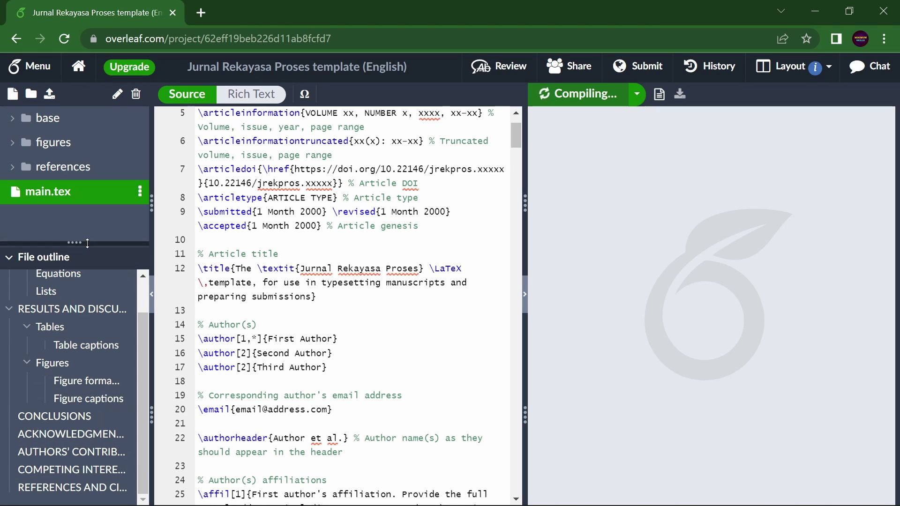
left_click_drag(75, 243, 77, 447)
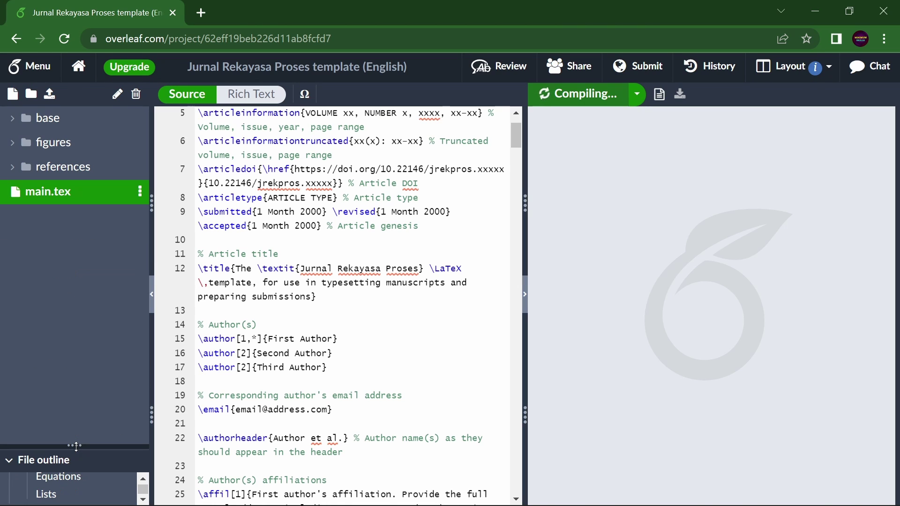
scroll(412, 358, "up", 2)
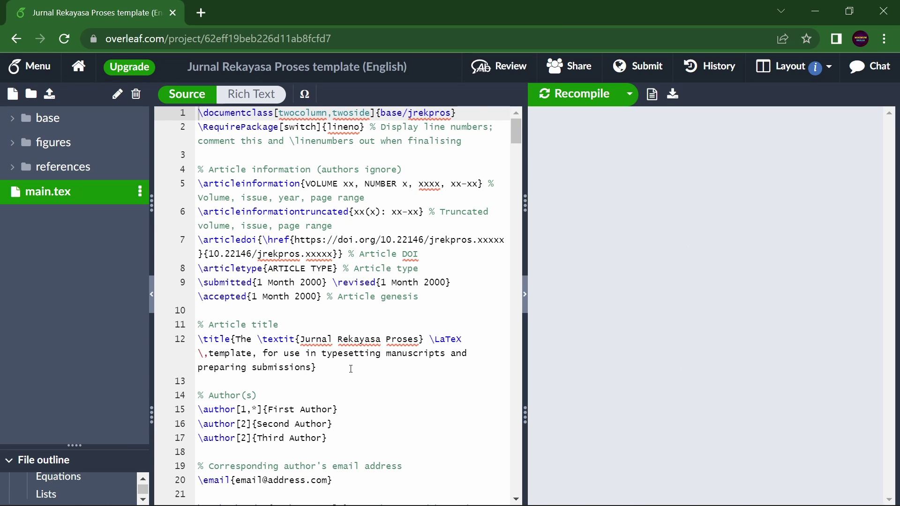
scroll(415, 349, "down", 3)
scroll(282, 364, "up", 3)
left_click_drag(527, 371, 287, 363)
left_click_drag(103, 333, 84, 333)
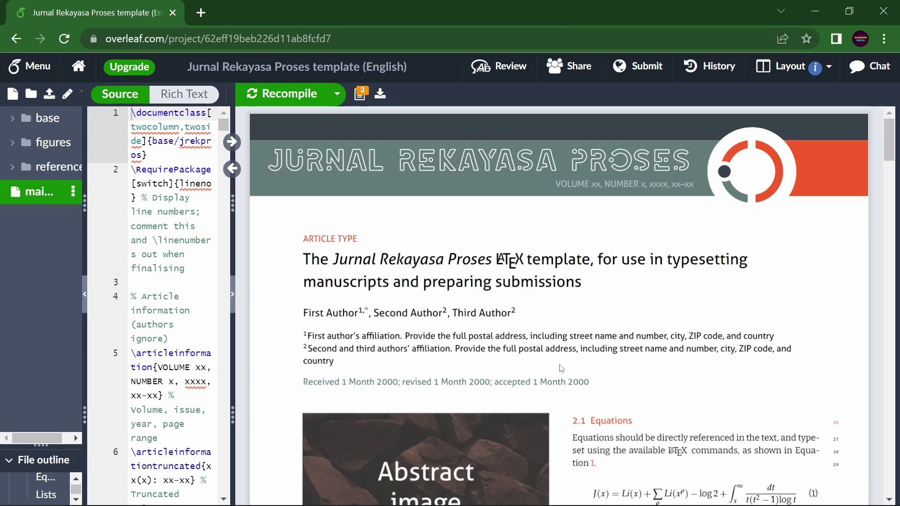
Return the PDF preview to page 1 and widen the main.tex editor over the preview.
scroll(561, 359, "down", 20)
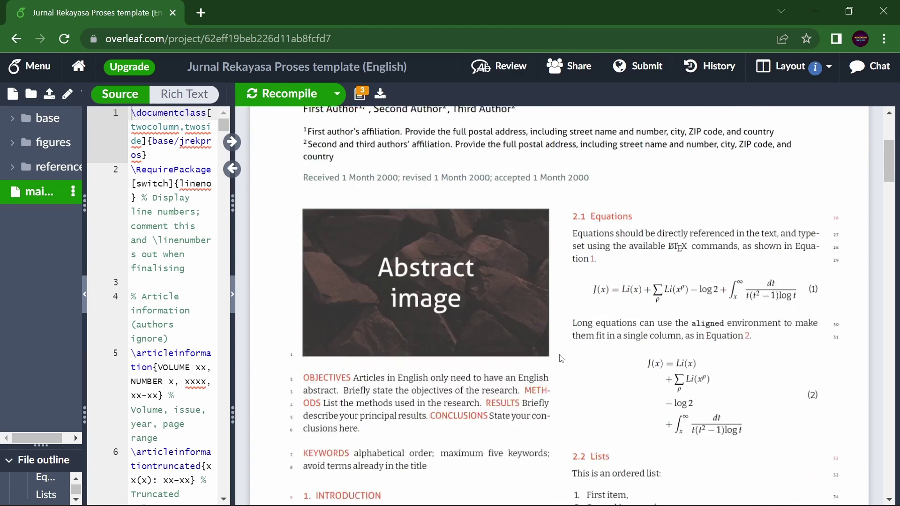
scroll(561, 358, "down", 10)
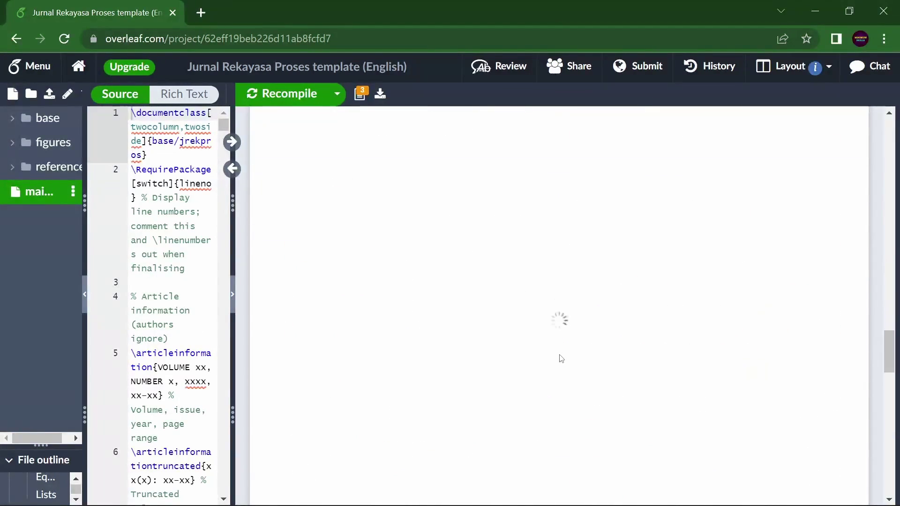
scroll(561, 359, "down", 10)
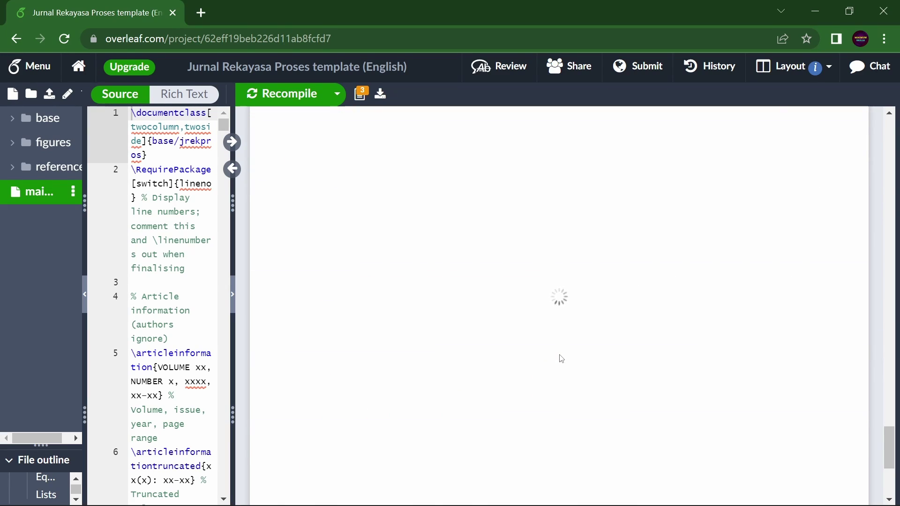
scroll(561, 359, "down", 3)
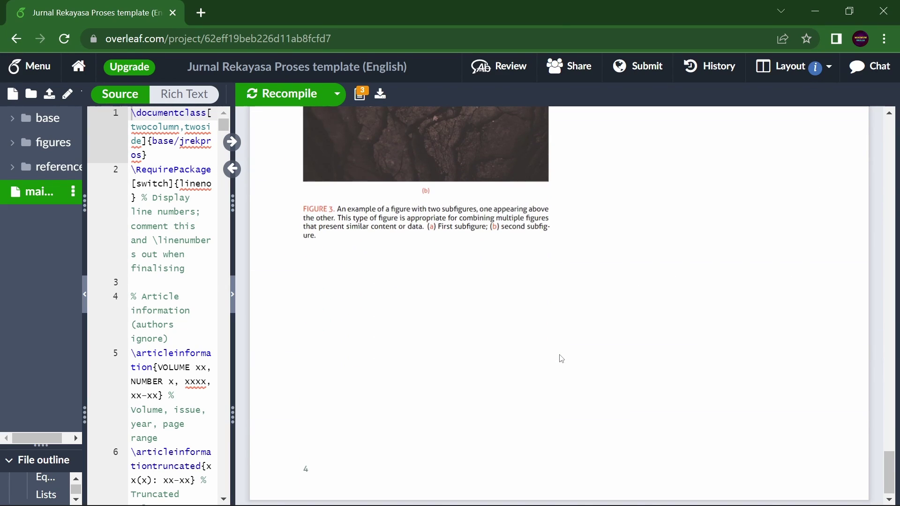
scroll(561, 359, "up", 10)
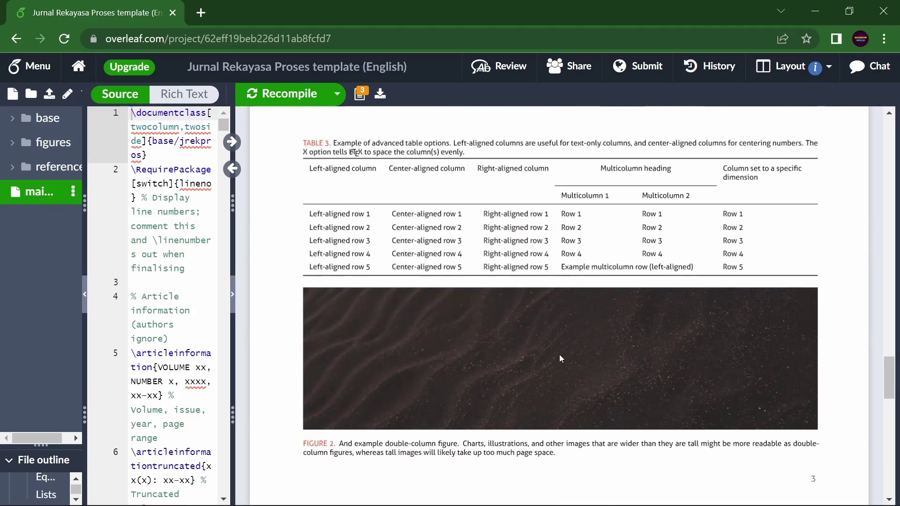
scroll(561, 359, "up", 10)
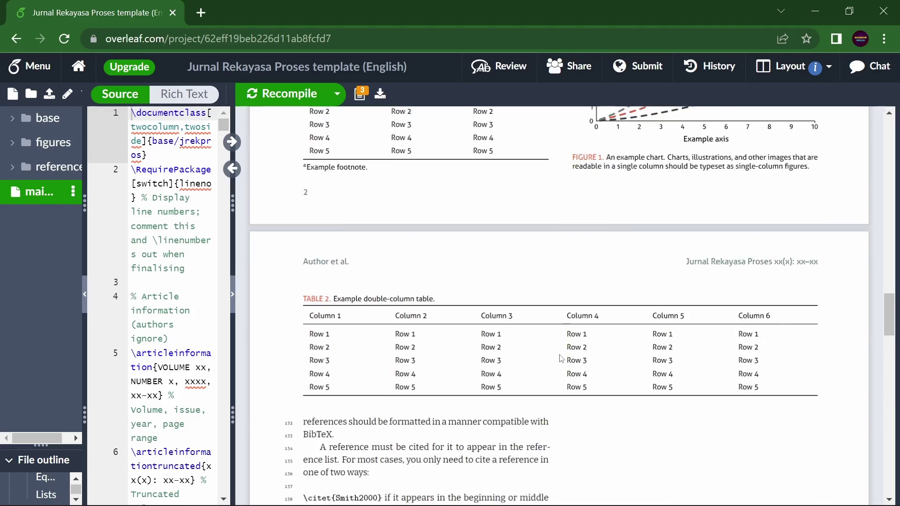
scroll(561, 359, "up", 15)
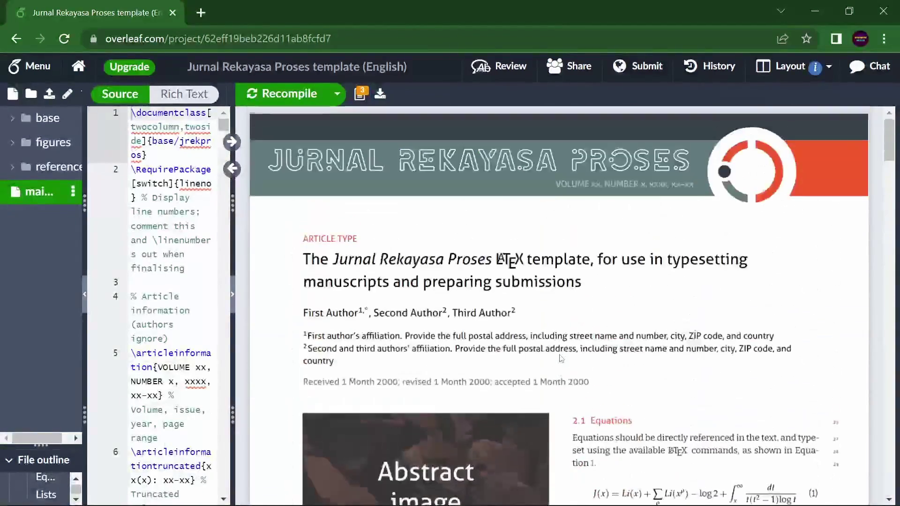
left_click_drag(234, 387, 606, 391)
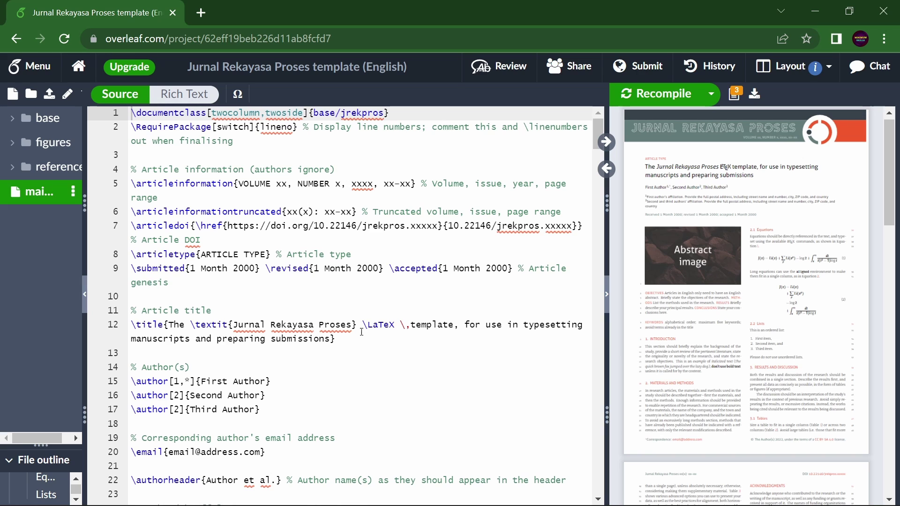
left_click(573, 71)
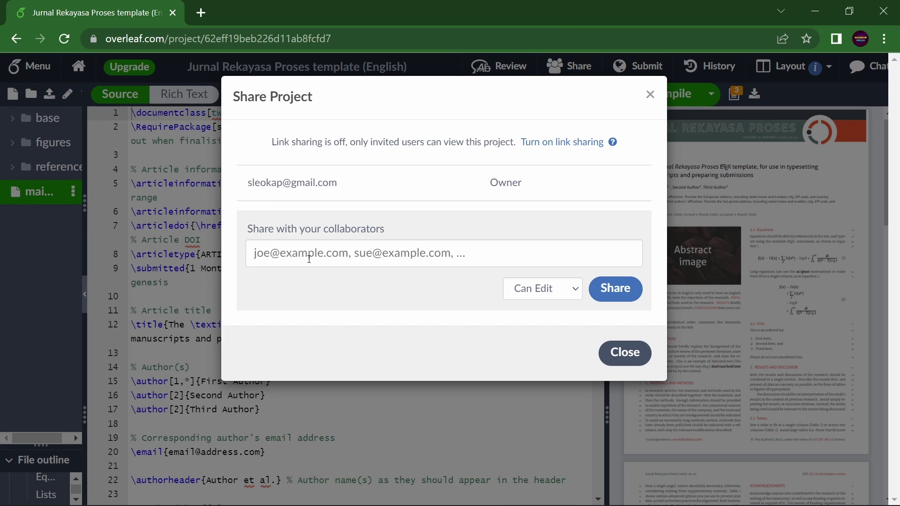
left_click(320, 251)
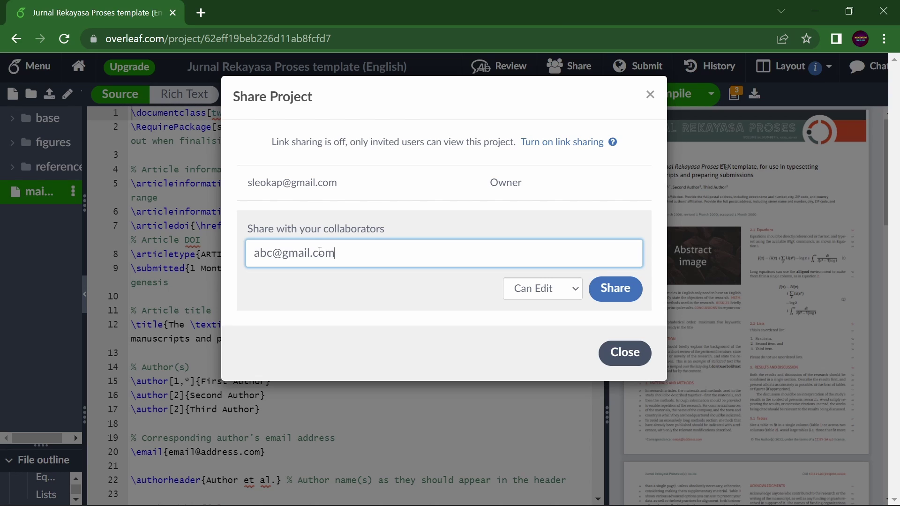
left_click(572, 295)
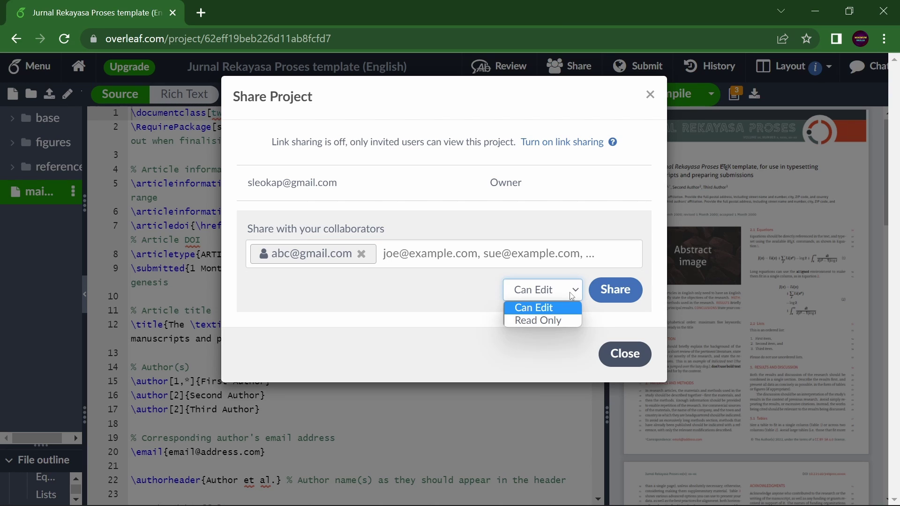
left_click(462, 317)
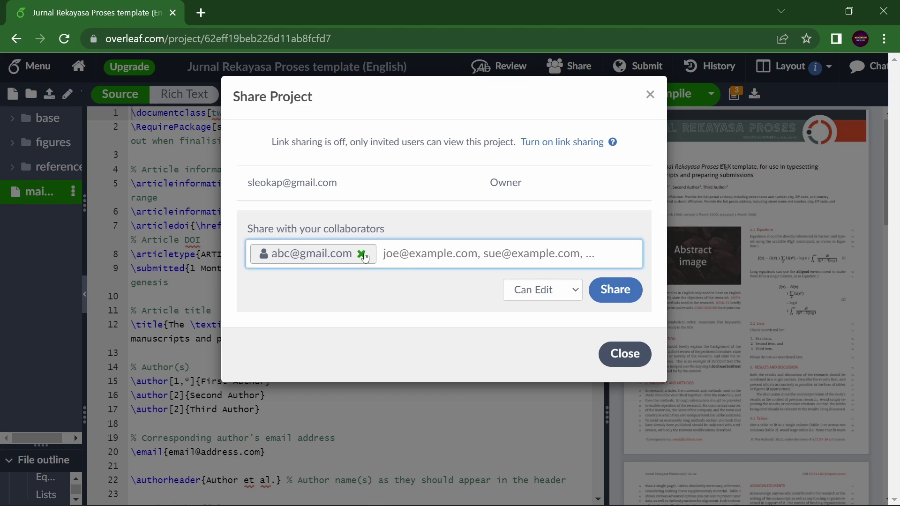
left_click(361, 254)
left_click(624, 354)
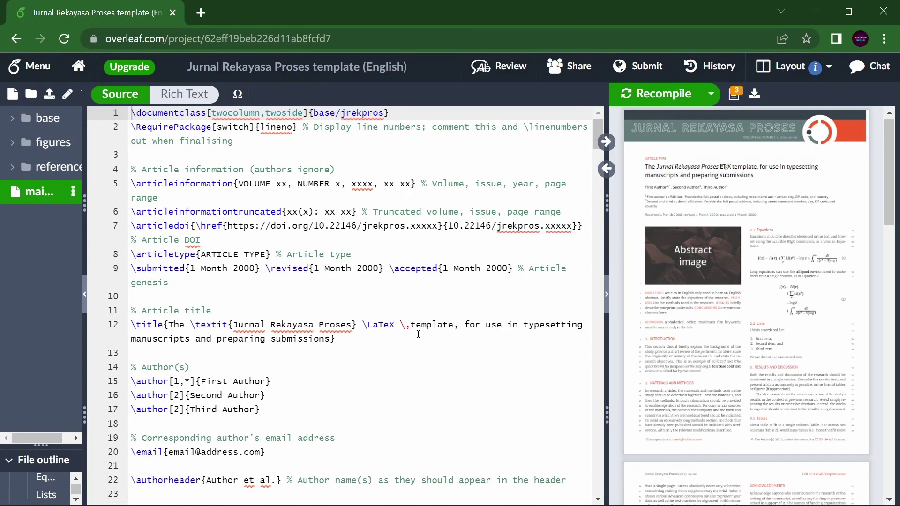
Scroll through main.tex and briefly select the MATERIALS AND METHODS heading text.
scroll(417, 334, "down", 20)
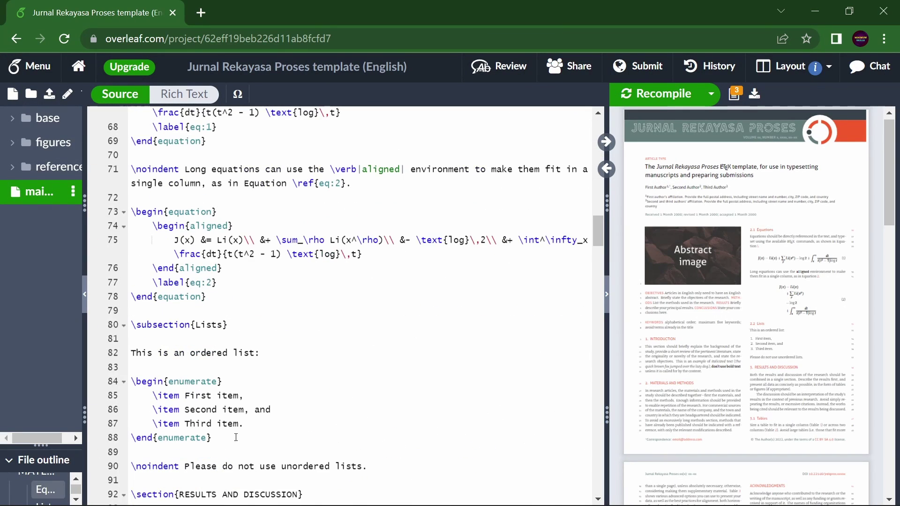
scroll(281, 395, "up", 3)
scroll(282, 397, "down", 13)
scroll(282, 398, "down", 9)
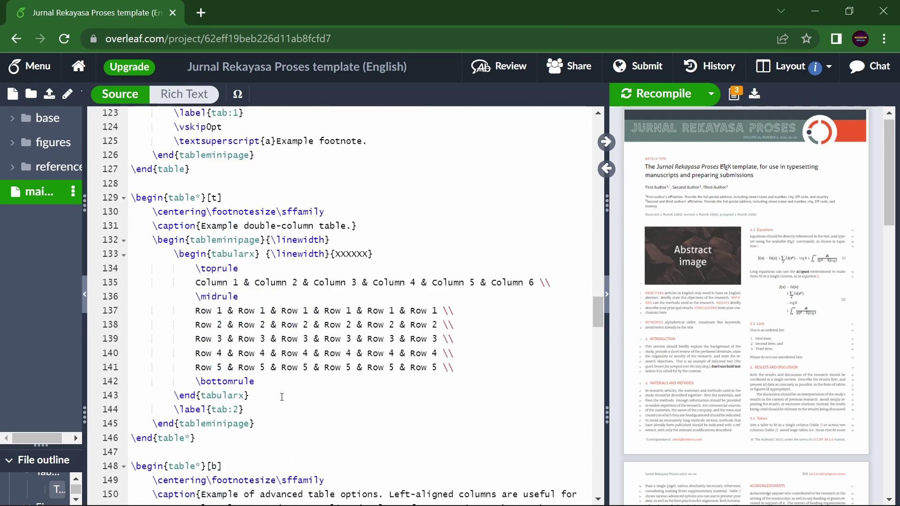
scroll(296, 371, "up", 20)
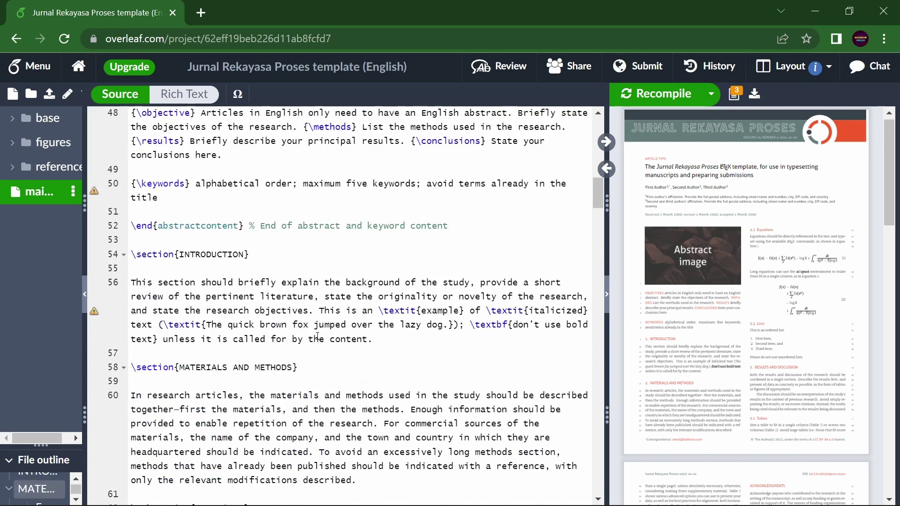
scroll(317, 337, "up", 5)
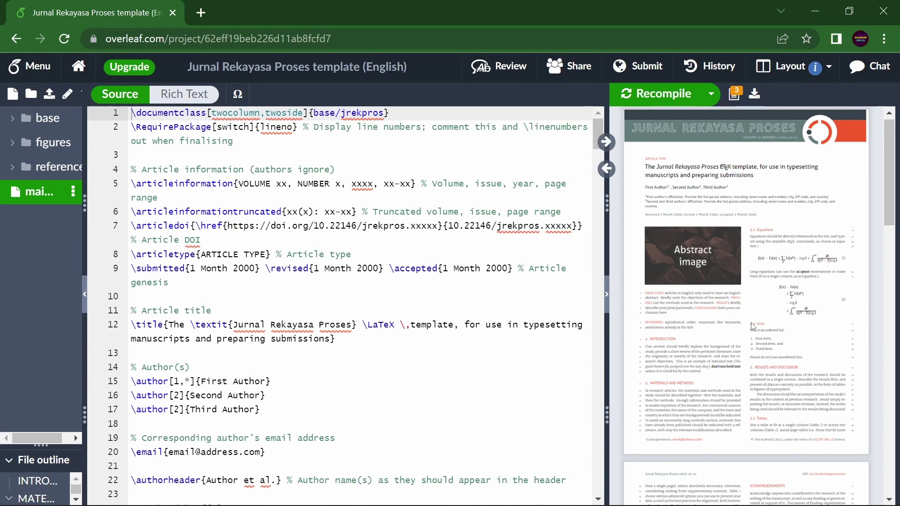
scroll(752, 323, "down", 10)
scroll(752, 323, "up", 10)
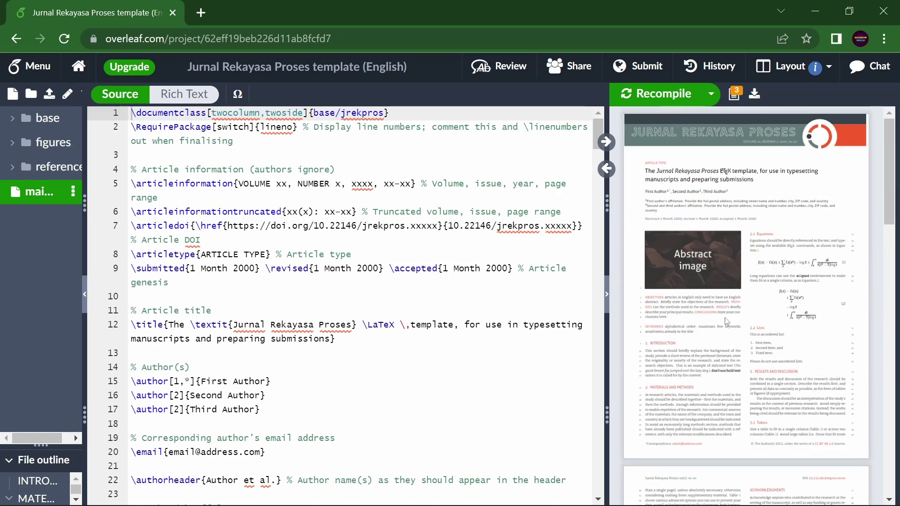
scroll(324, 353, "down", 20)
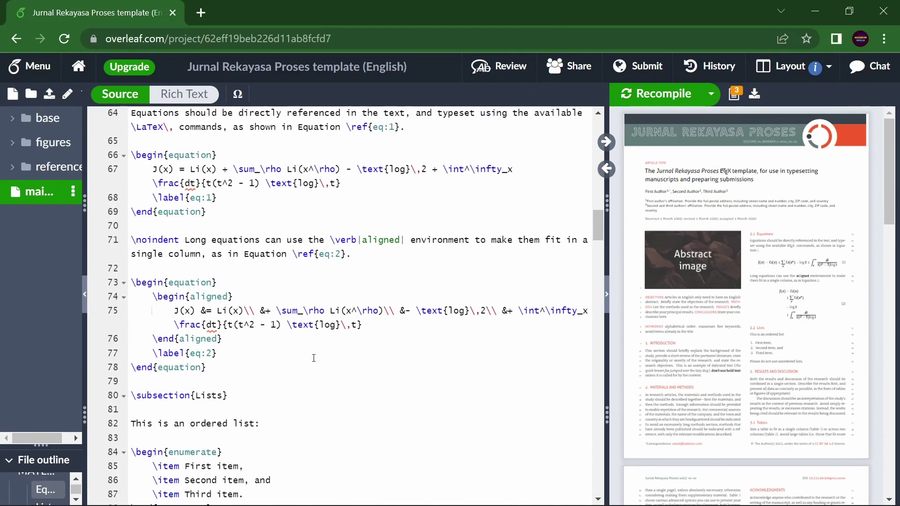
scroll(314, 358, "down", 5)
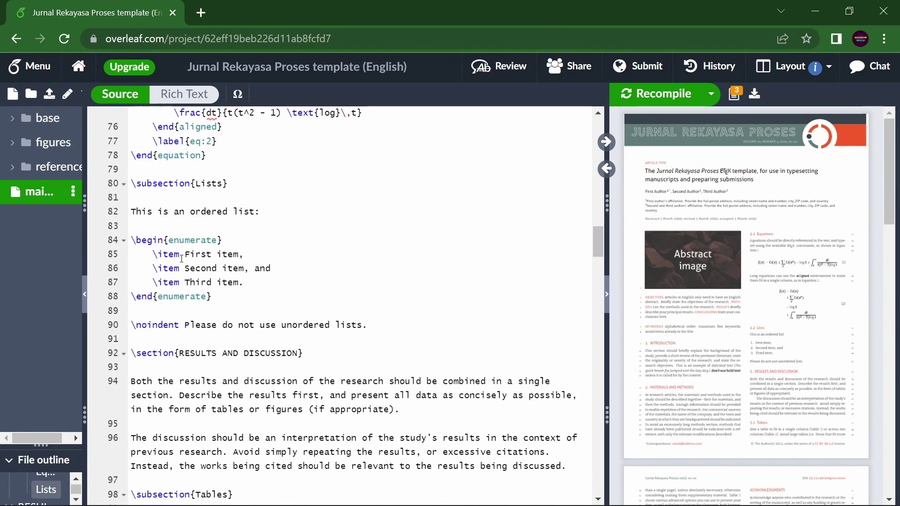
scroll(339, 274, "down", 7)
scroll(218, 313, "down", 5)
scroll(221, 313, "up", 1)
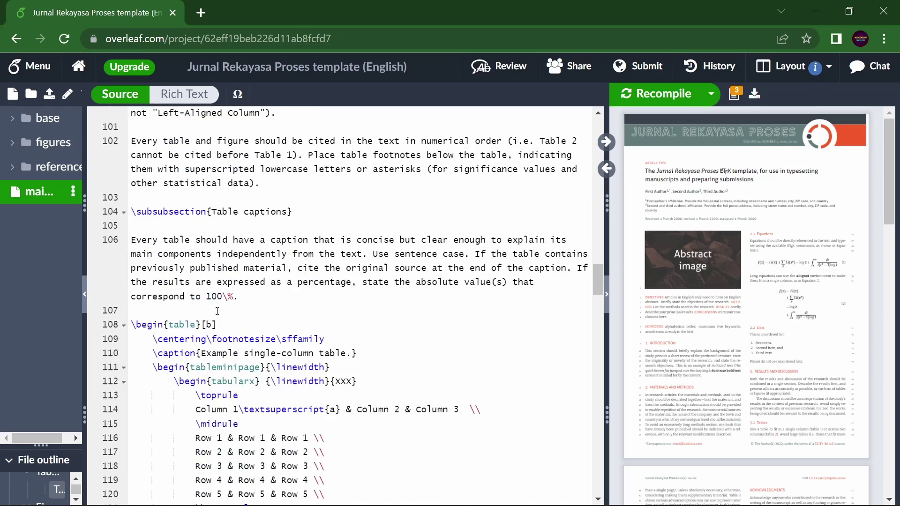
scroll(222, 313, "down", 18)
scroll(222, 313, "up", 20)
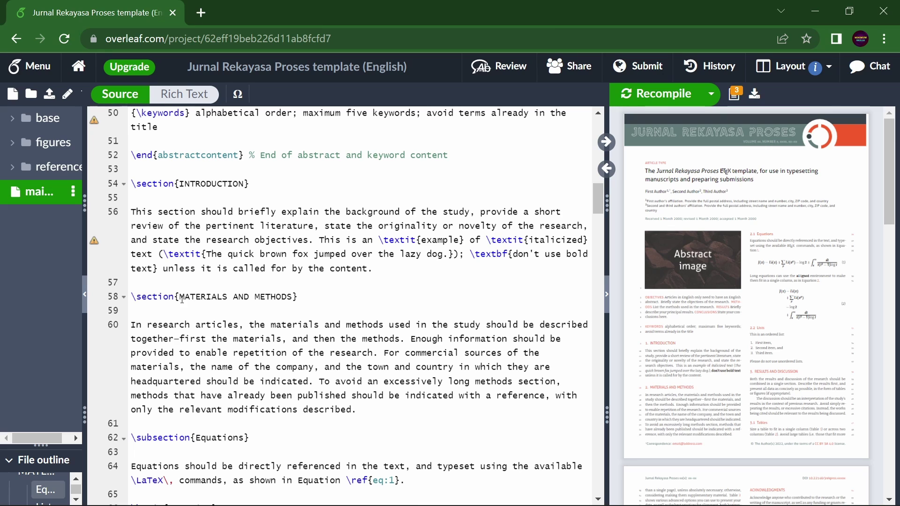
left_click_drag(179, 299, 287, 299)
left_click(308, 303)
Enlarge the PDF preview and sync main.tex to the source of the section 2.1 Equations heading.
scroll(308, 302, "up", 6)
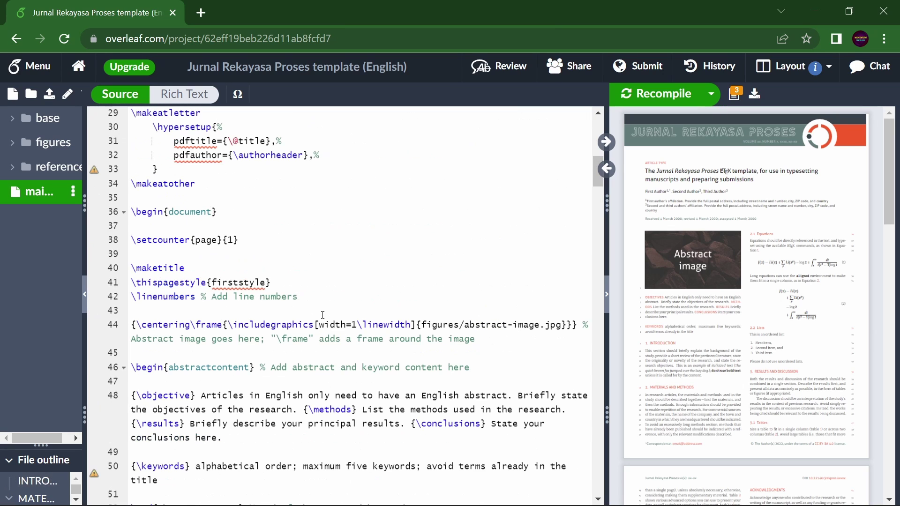
scroll(322, 315, "down", 7)
scroll(323, 315, "down", 15)
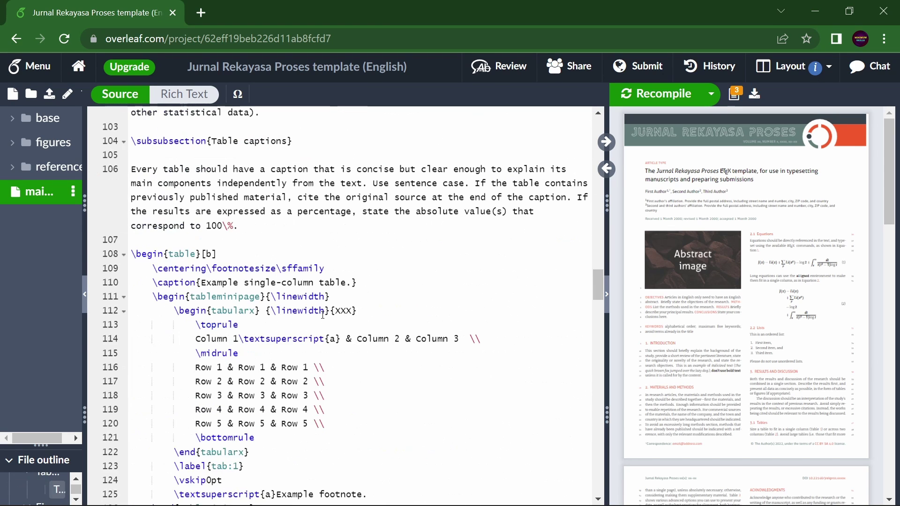
scroll(696, 367, "down", 5)
scroll(695, 367, "up", 3)
scroll(696, 367, "up", 2)
left_click_drag(607, 376, 324, 389)
scroll(686, 379, "down", 10)
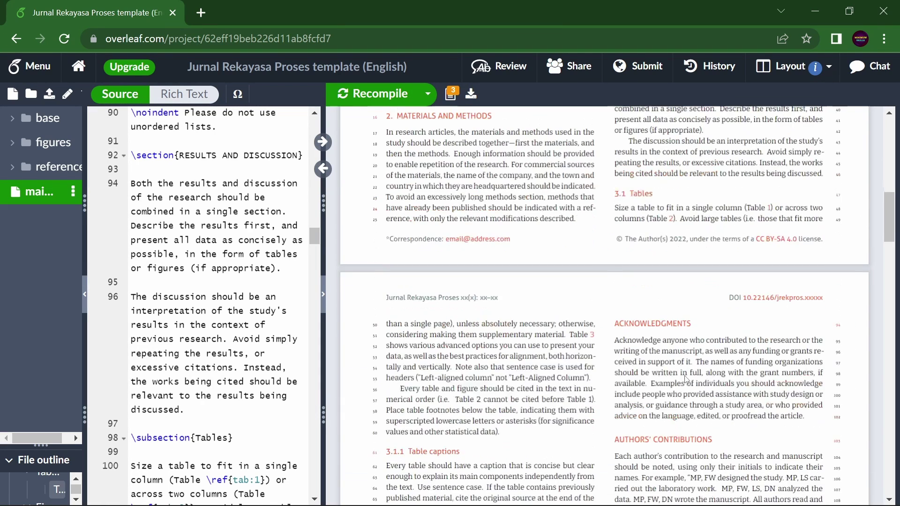
scroll(620, 352, "up", 6)
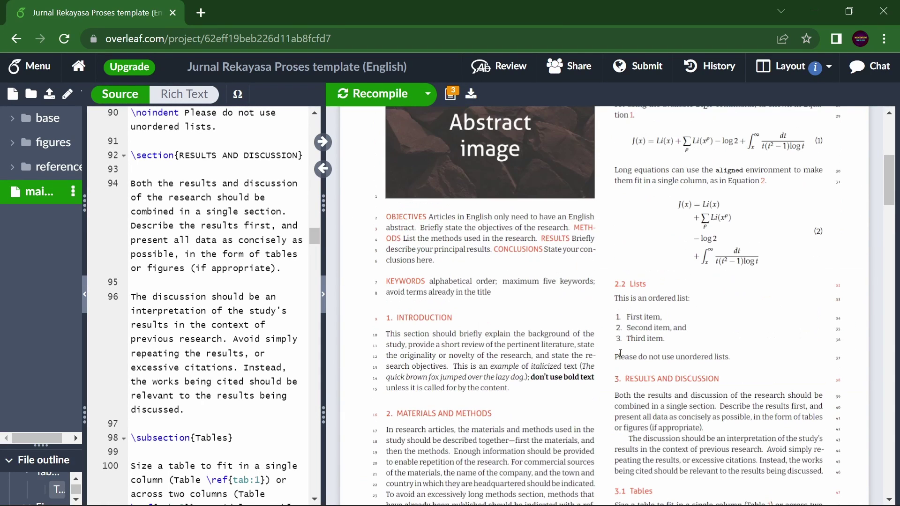
scroll(413, 409, "down", 2)
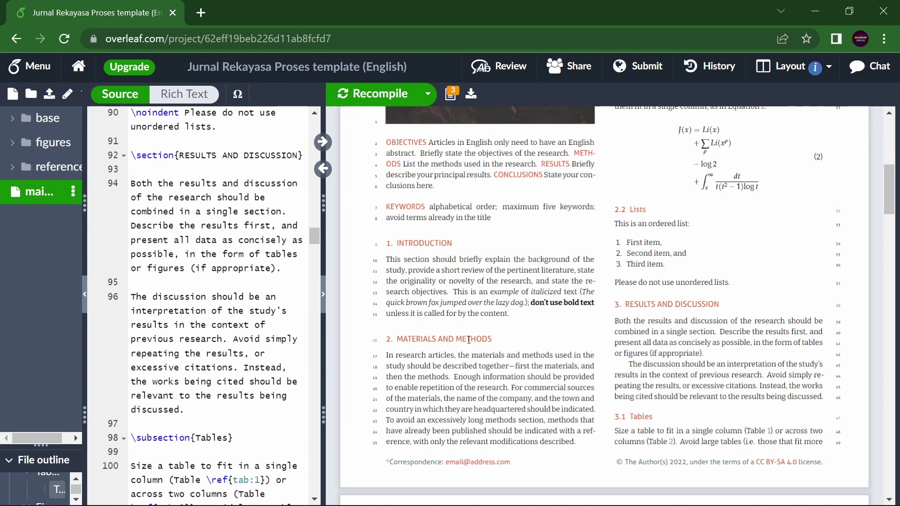
scroll(469, 340, "up", 4)
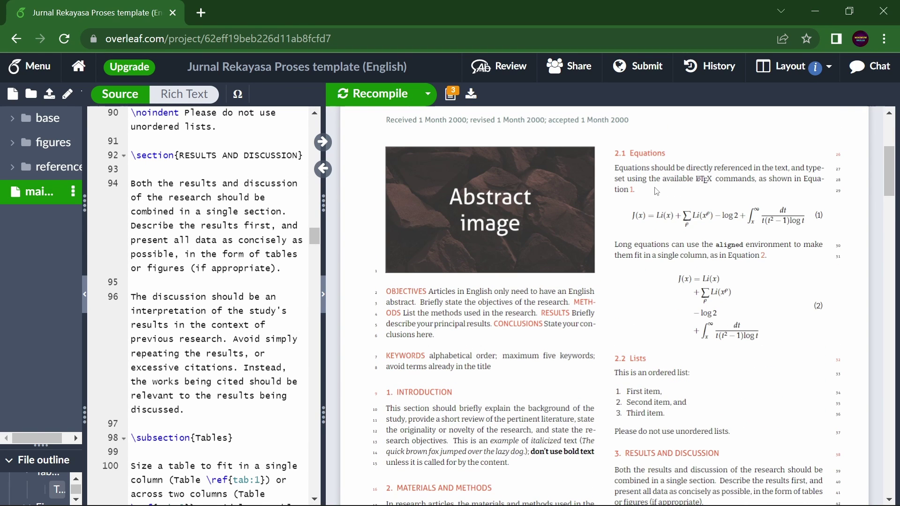
double_click(655, 153)
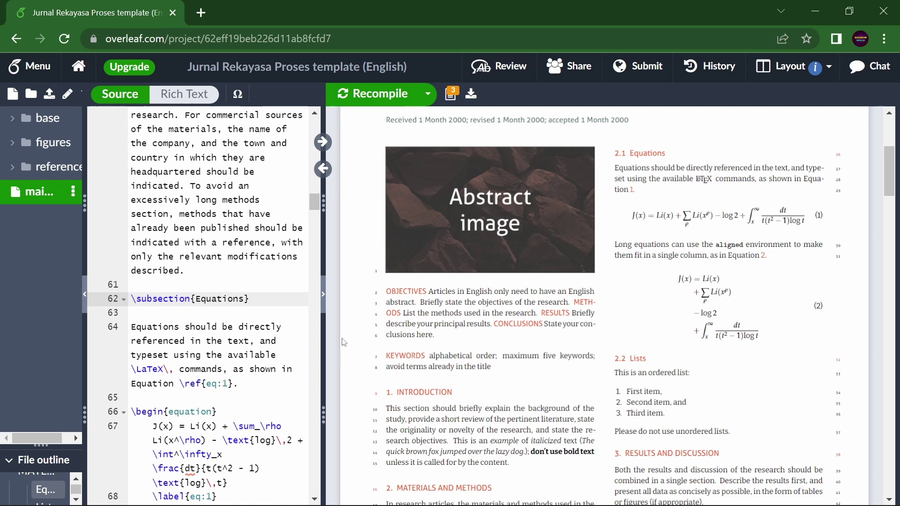
Widen the editor and add an \input{equation} line above the Equations subsection.
left_click_drag(323, 343, 758, 328)
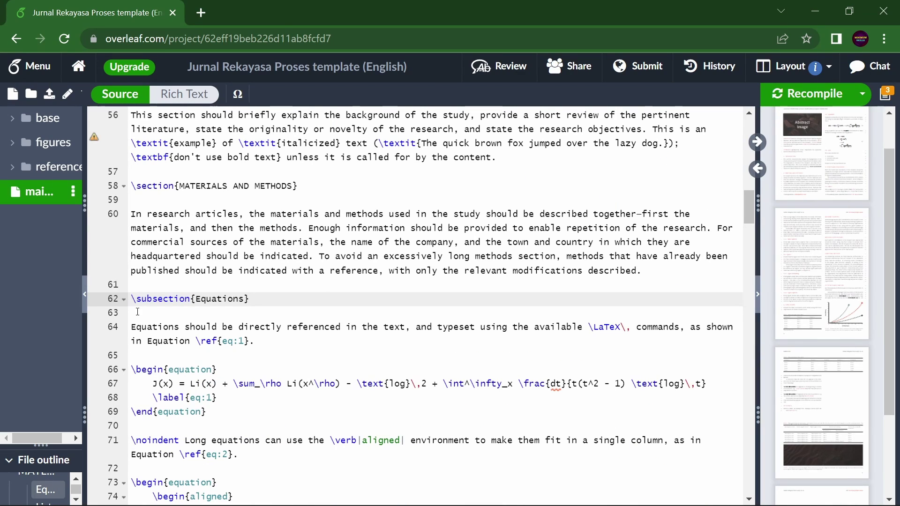
key("Return")
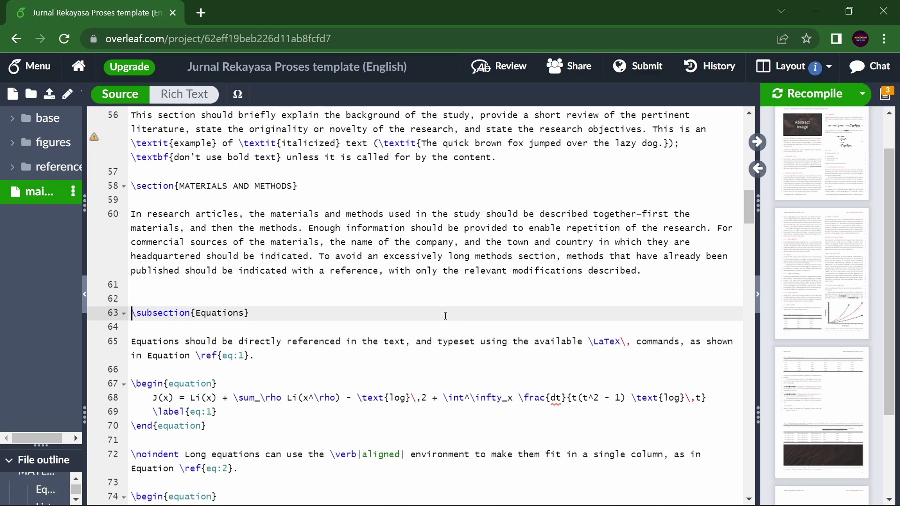
key("Up")
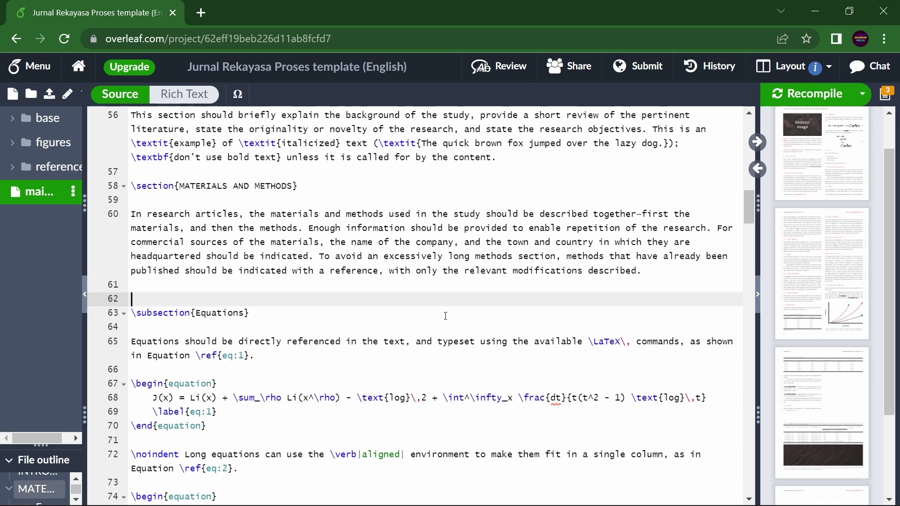
type("\\input")
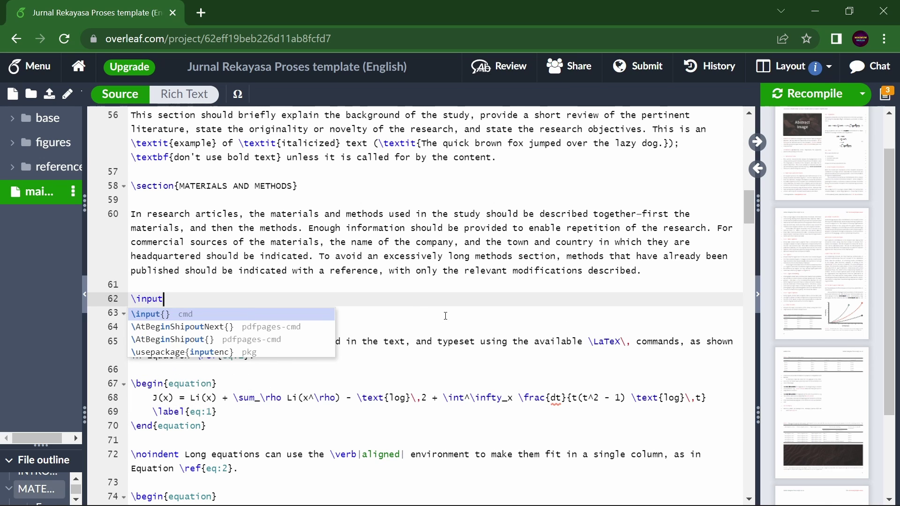
type("{")
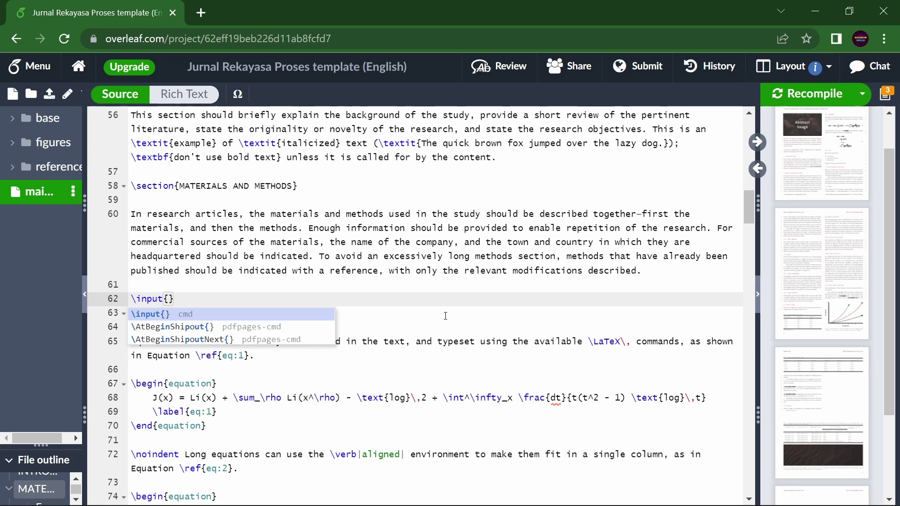
type("equatrion")
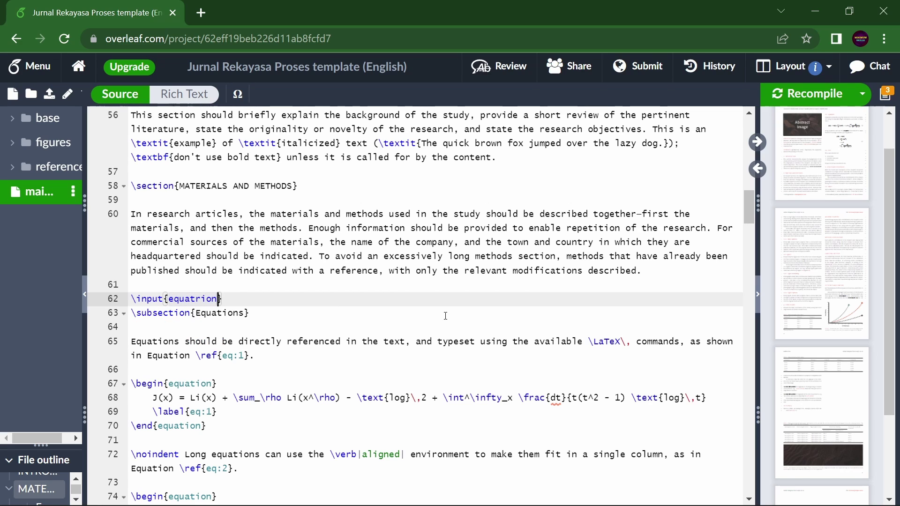
key("BackSpace")
key("BackSpace")
key("BackSpace")
key("BackSpace")
type("ion")
Add a new empty file named equation.tex to the project.
left_click(12, 93)
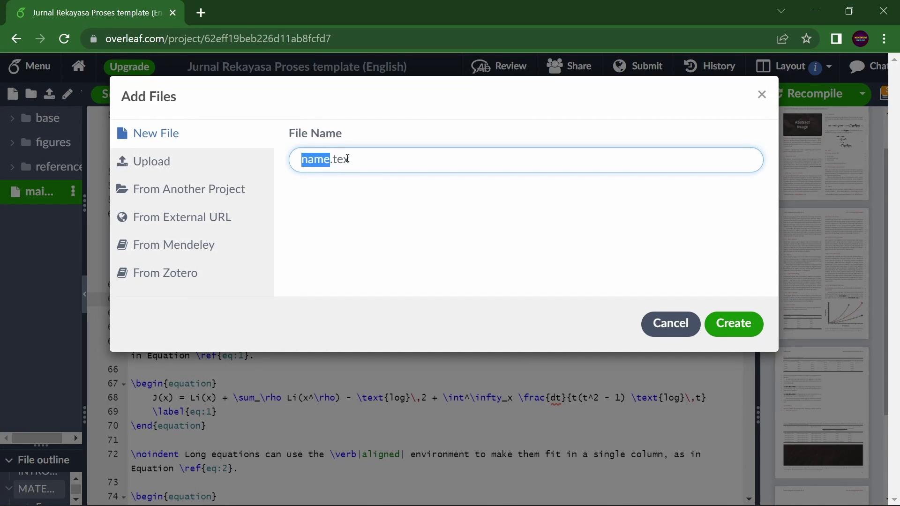
type("equatio")
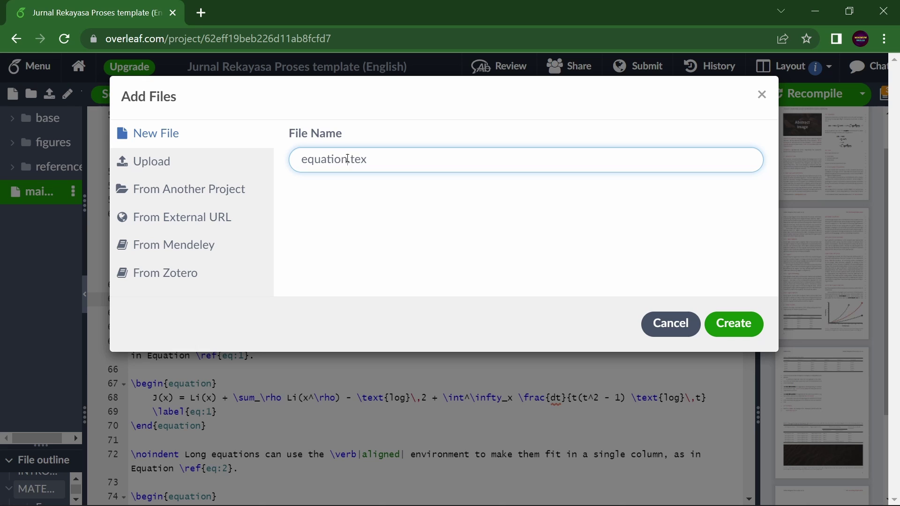
left_click(745, 328)
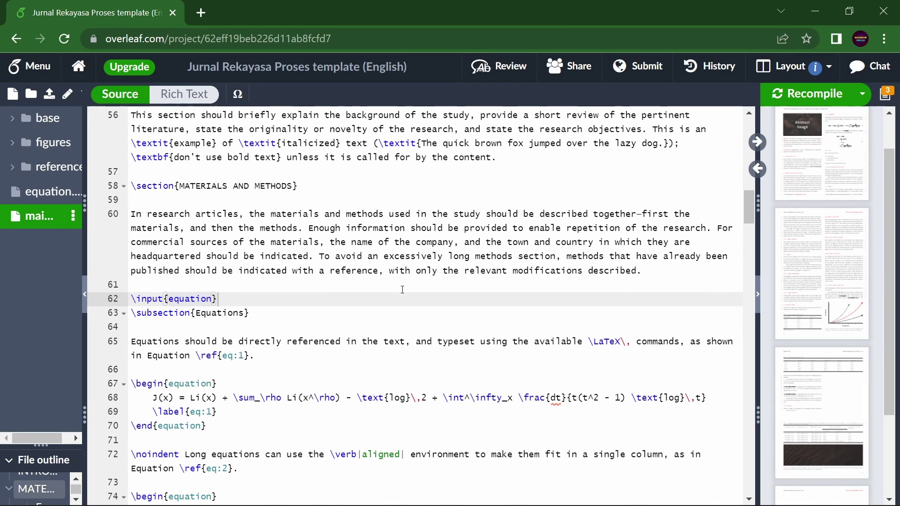
Cut the Equations through Lists block from main.tex and paste it into equation.tex.
key("Down")
scroll(393, 331, "down", 10)
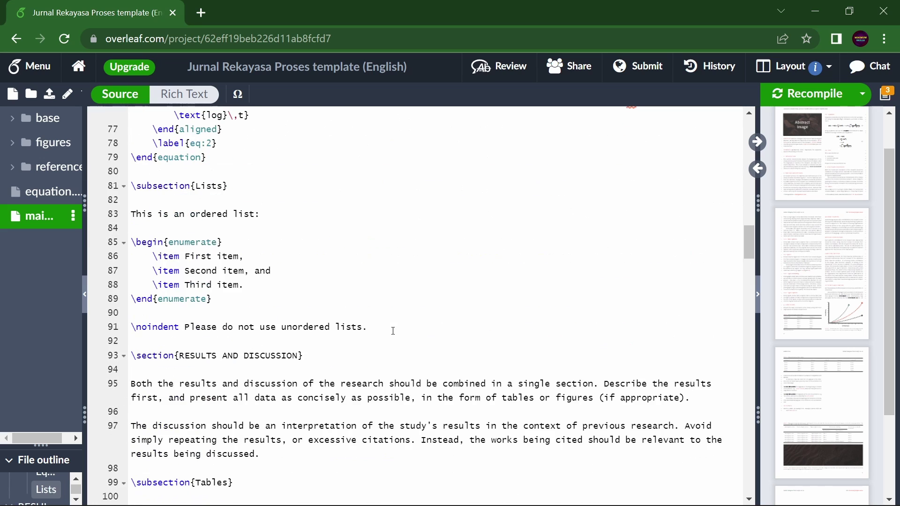
scroll(393, 331, "up", 5)
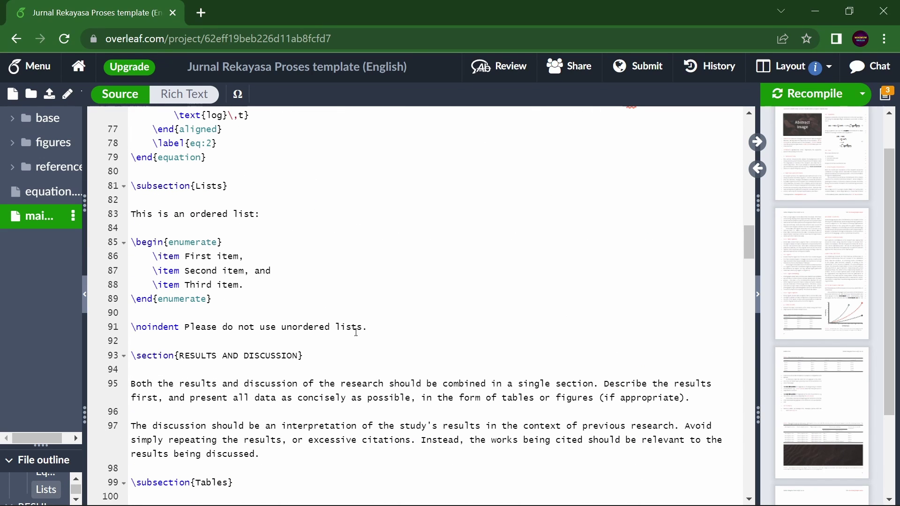
left_click(384, 330, "shift")
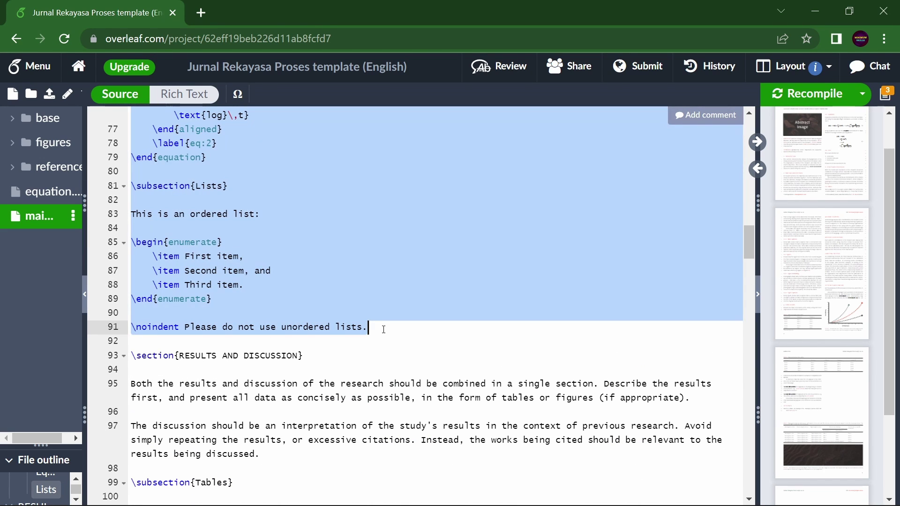
key("ctrl+x")
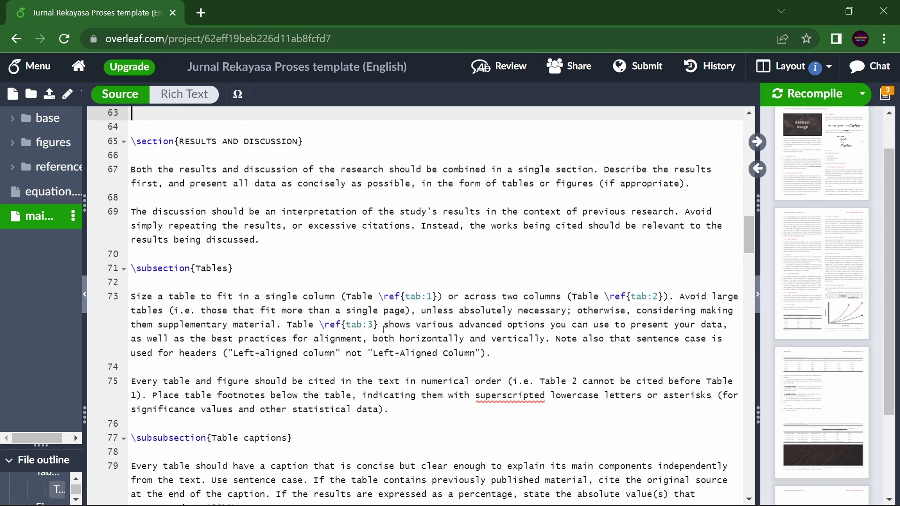
left_click(52, 193)
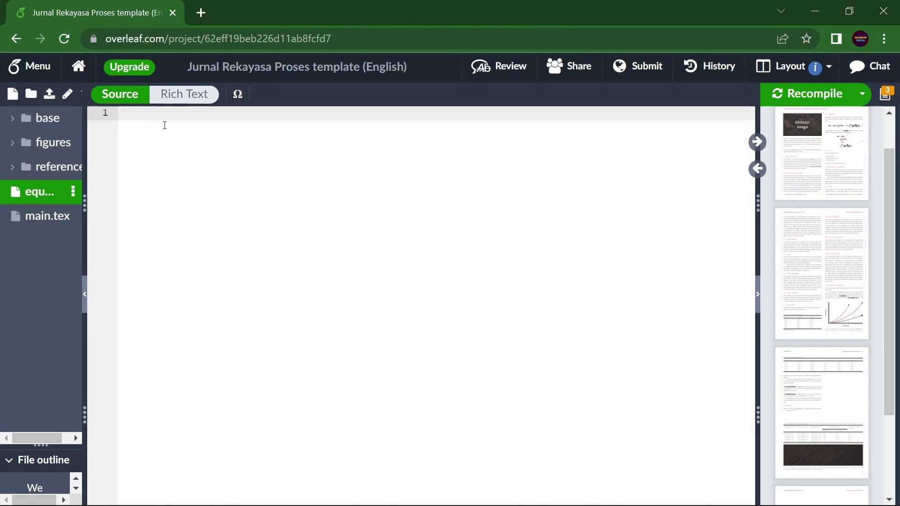
key("ctrl+v")
Insert a blank line before \input{equation} in main.tex and review equation.tex's contents.
scroll(341, 319, "down", 5)
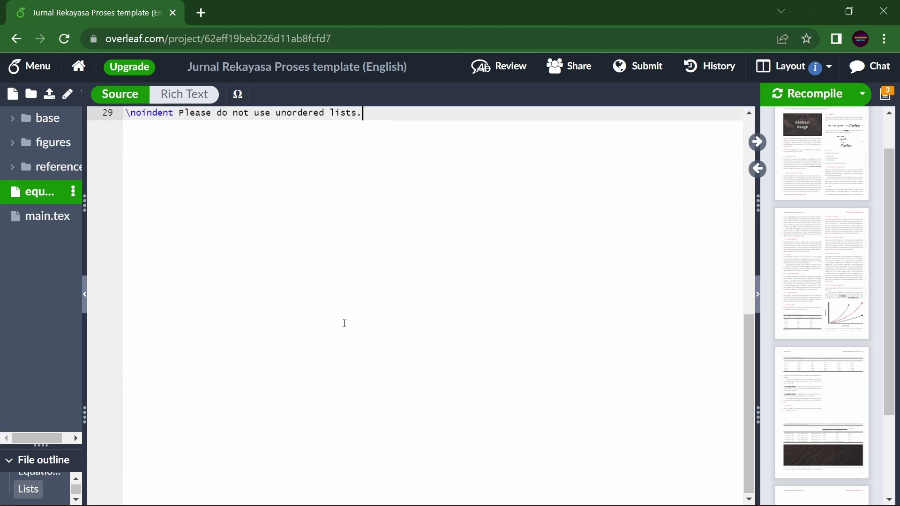
left_click(47, 216)
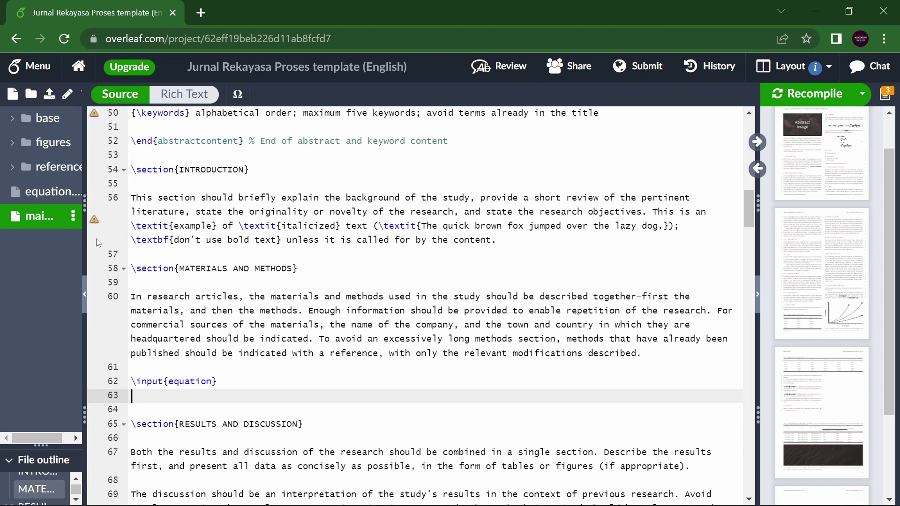
left_click(134, 380)
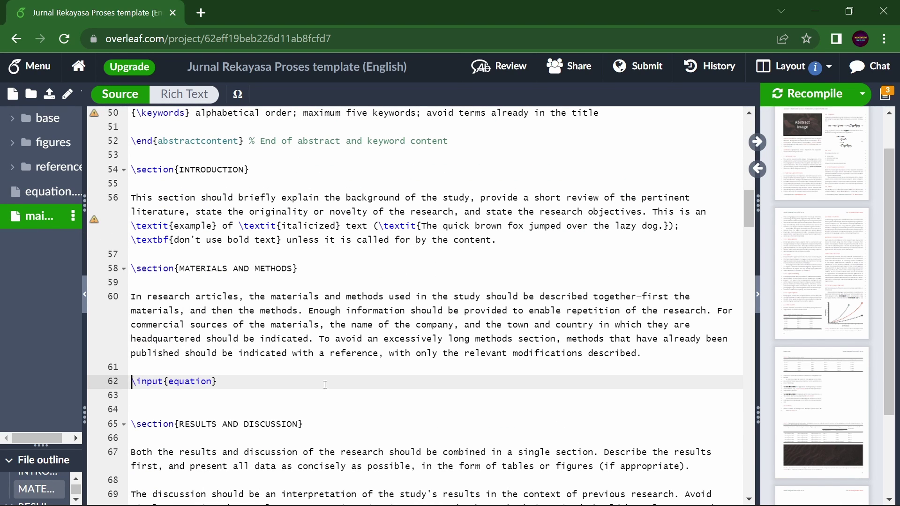
key("Return")
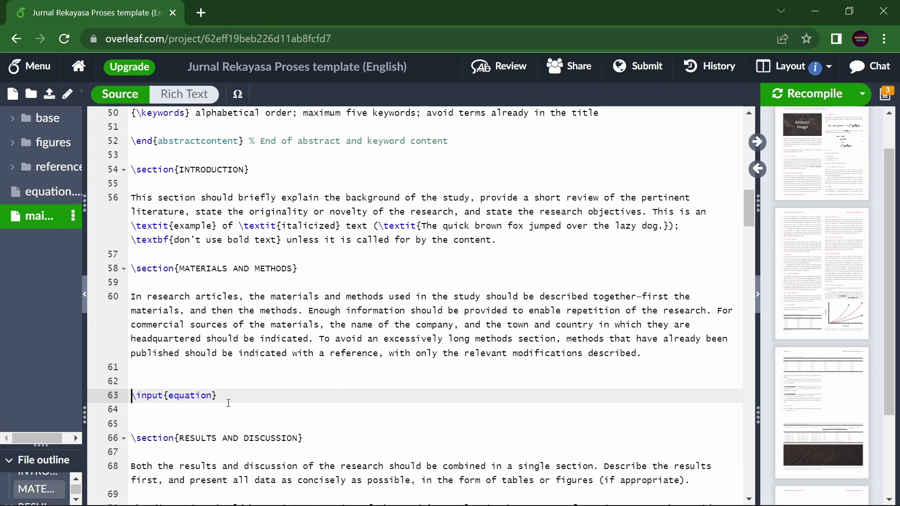
left_click(47, 191)
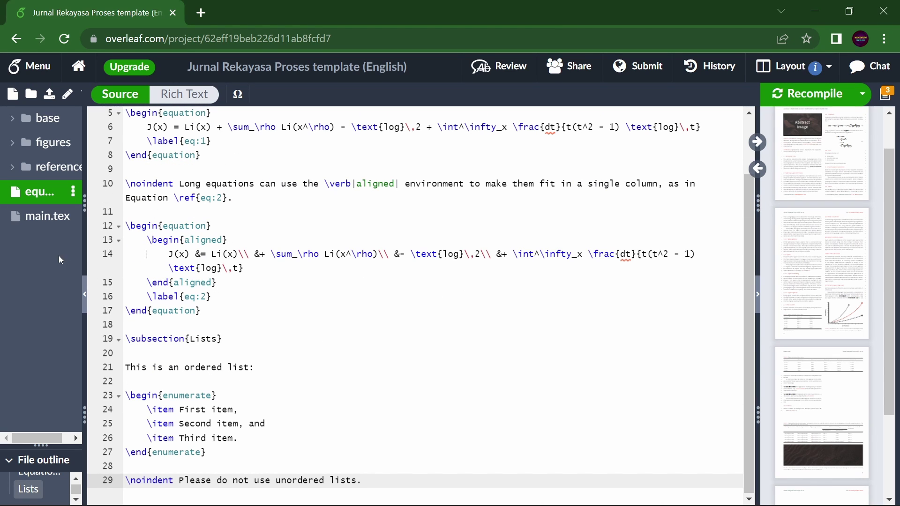
left_click(47, 215)
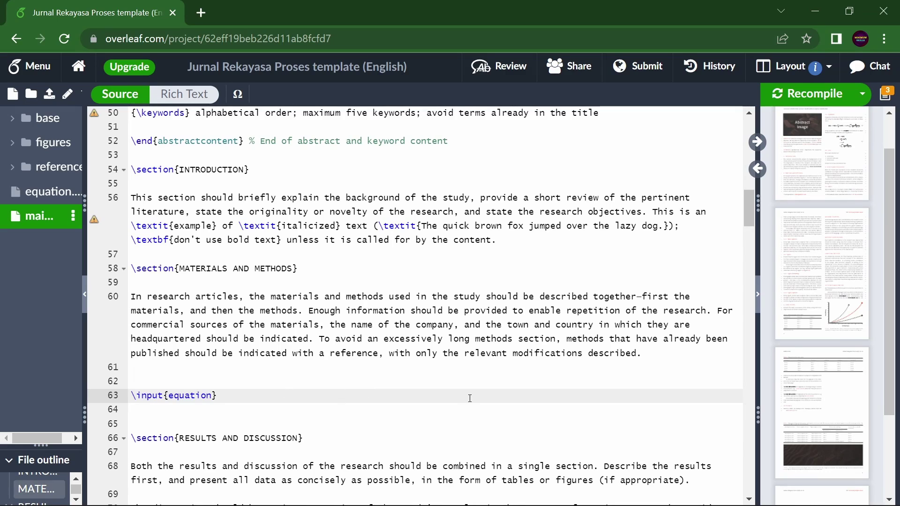
scroll(470, 398, "up", 7)
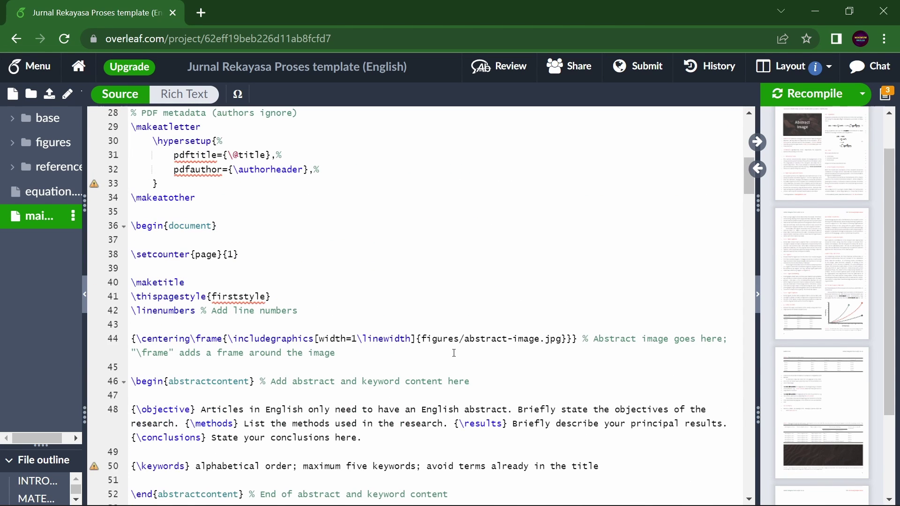
scroll(454, 353, "down", 6)
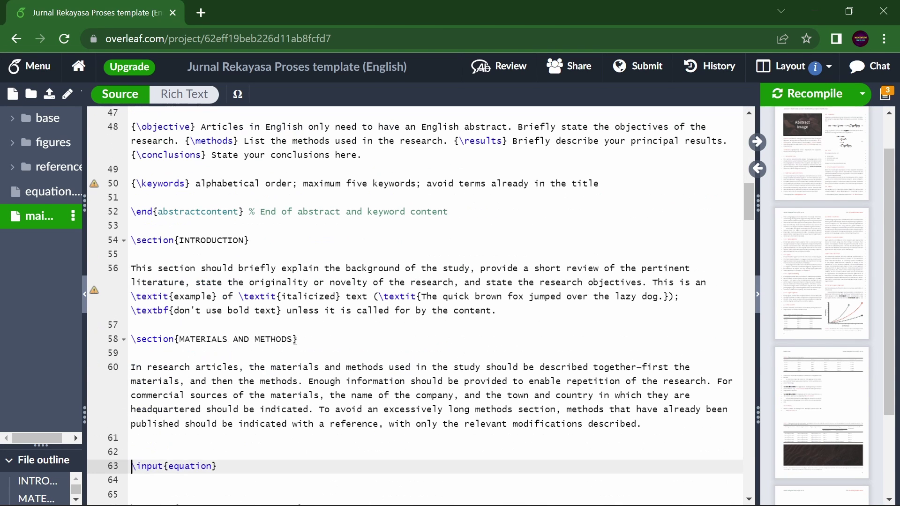
Add an \input{intr} line above the INTRODUCTION section heading in main.tex.
left_click(133, 240)
key("Return")
key("Up")
type("\\")
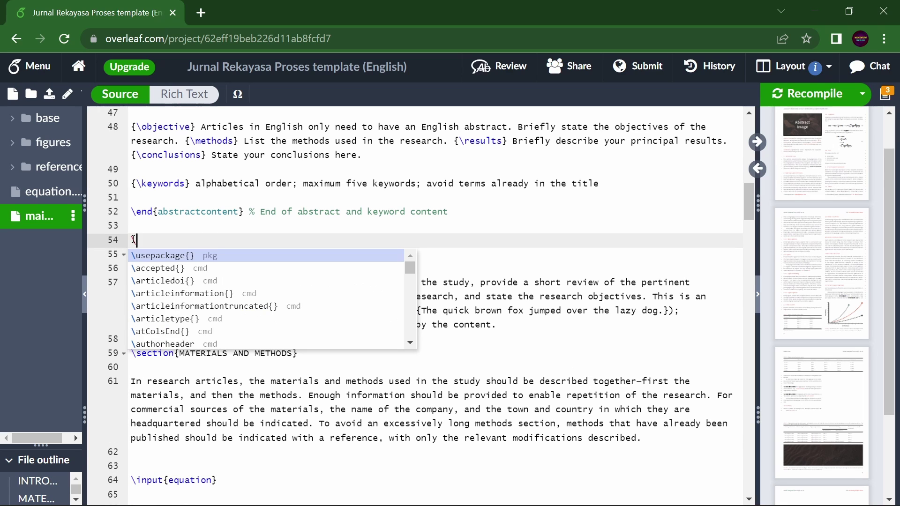
type("inp")
key("Return")
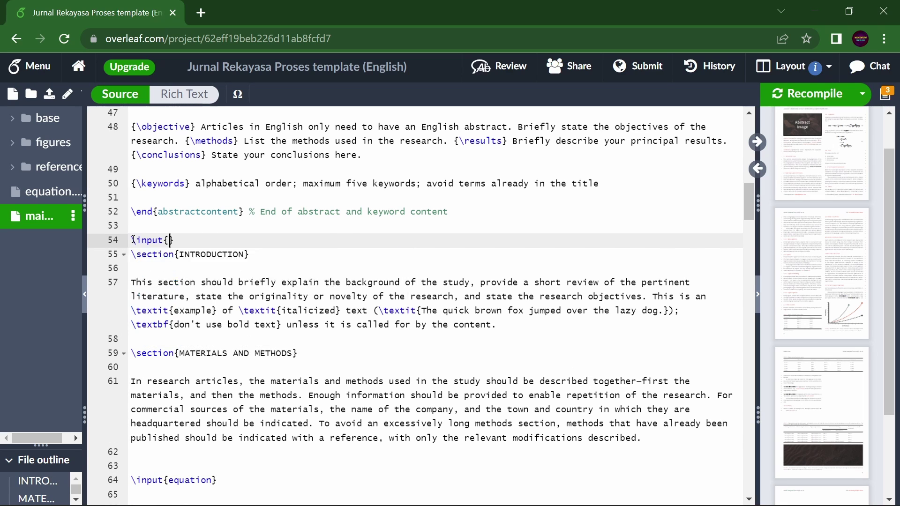
type("intr")
Add a new file named intro.tex to the project.
left_click(13, 93)
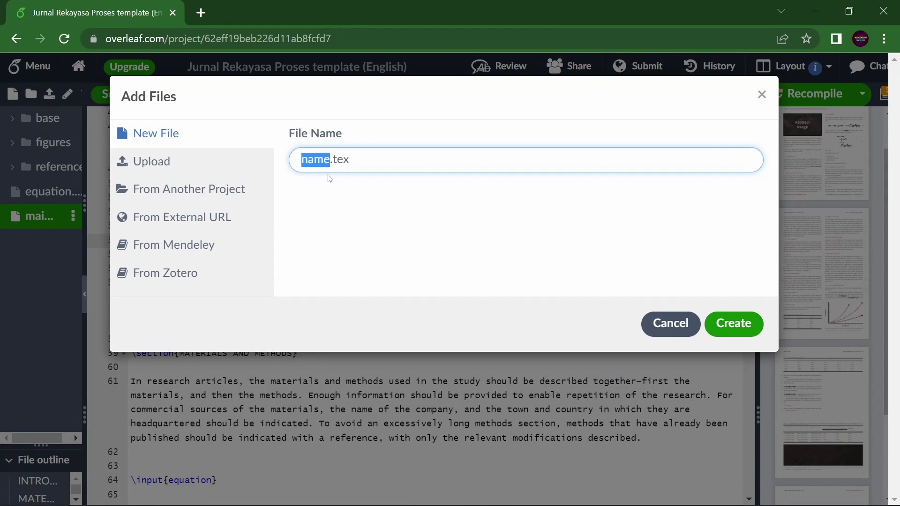
type("intro")
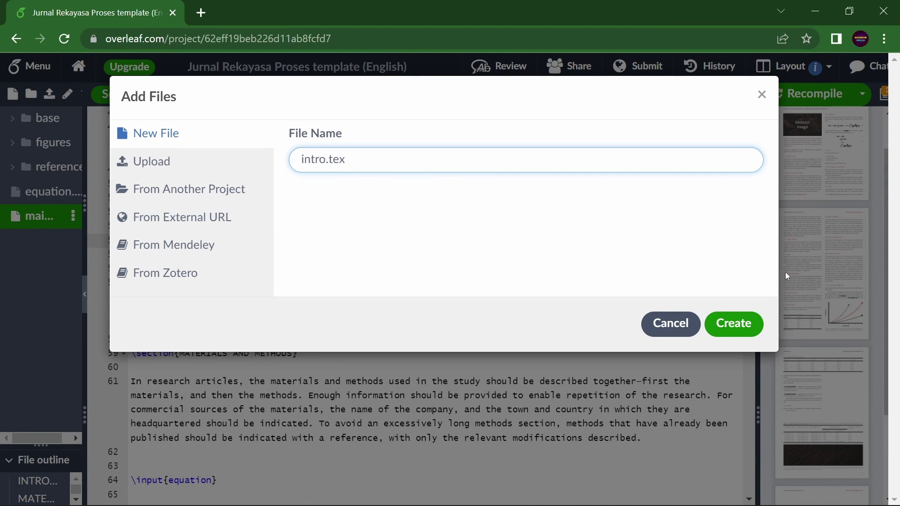
left_click(753, 316)
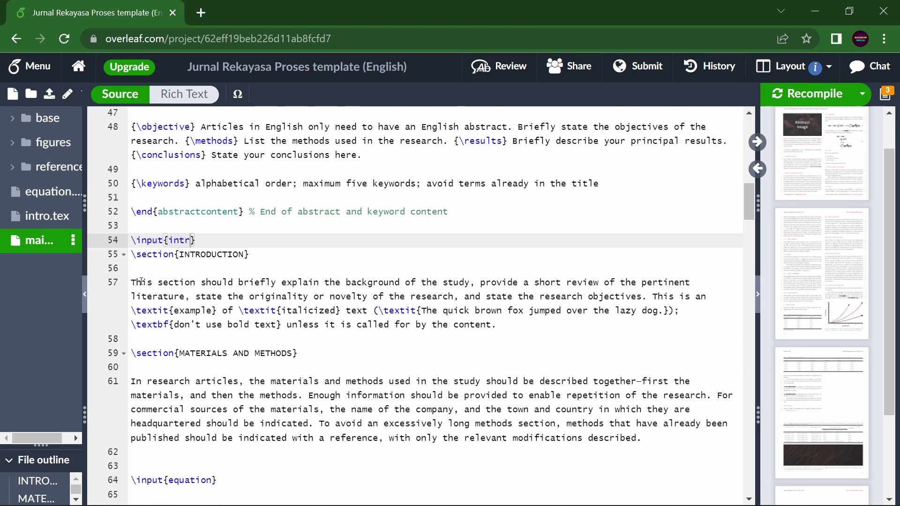
Move the introduction and methods text from main.tex into intro.tex.
left_click(140, 282)
left_click(642, 438, "shift")
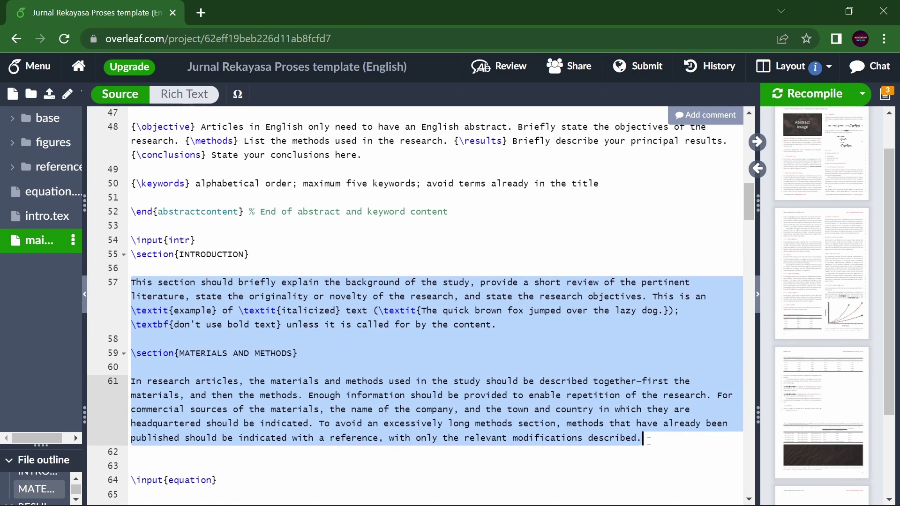
key("BackSpace")
left_click(47, 216)
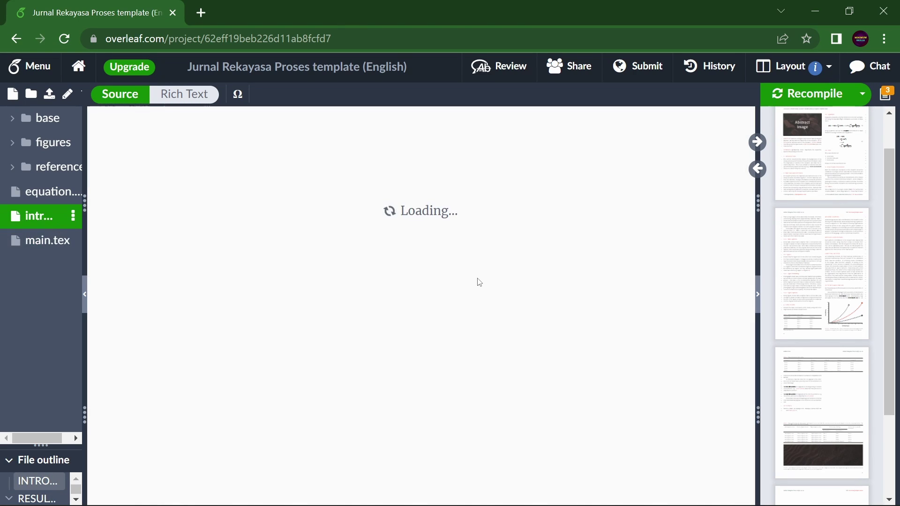
key("ctrl+v")
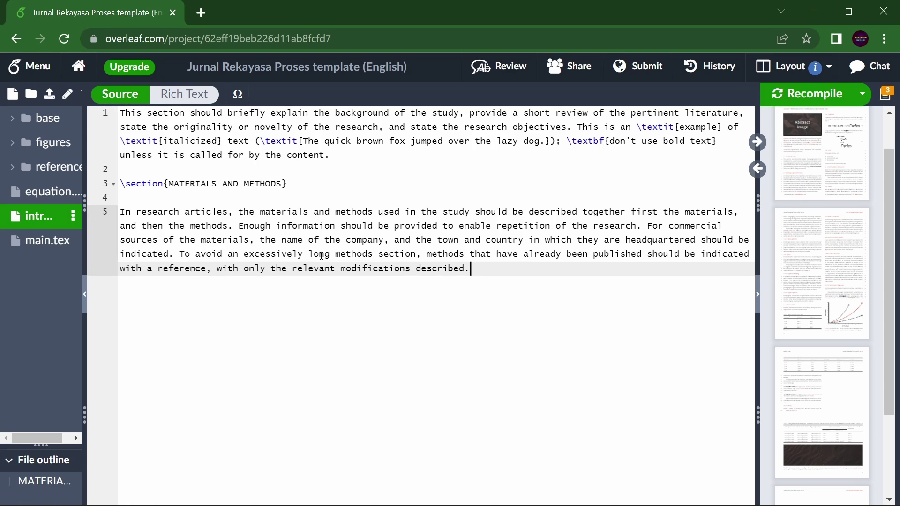
left_click(37, 240)
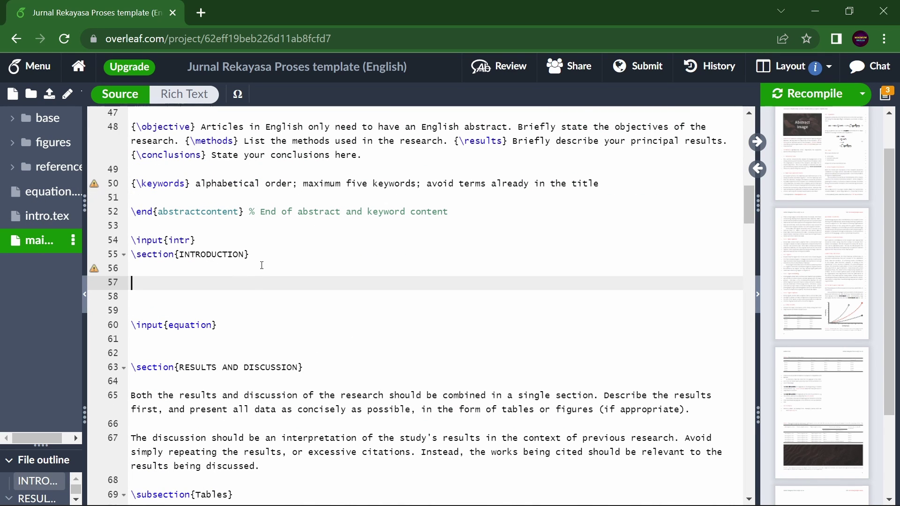
Add a blank line above INTRODUCTION, recompile, and widen the preview showing the missing intr.tex error.
scroll(262, 266, "down", 3)
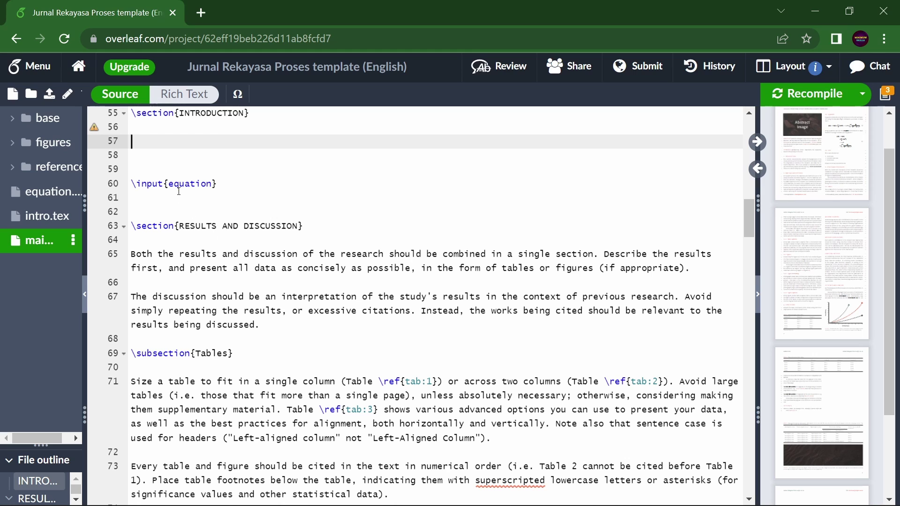
scroll(255, 257, "up", 3)
key("Up")
key("Up")
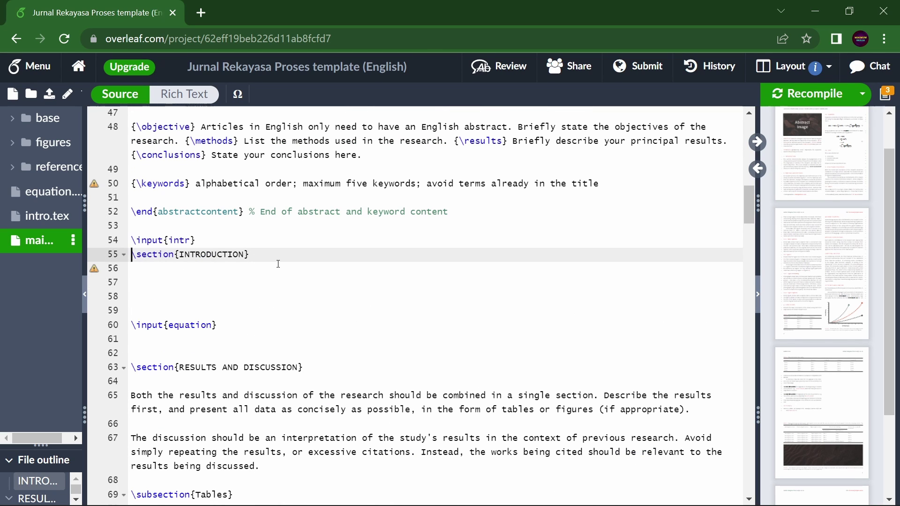
key("Return")
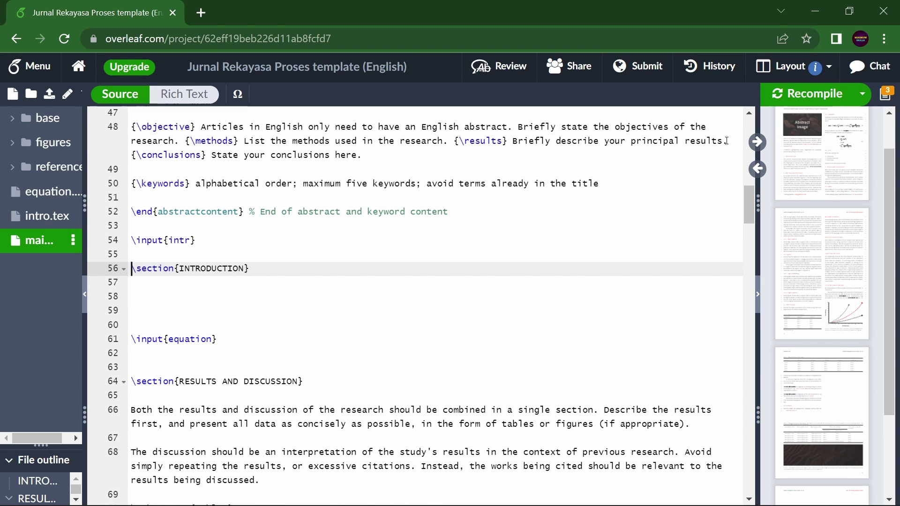
left_click(816, 94)
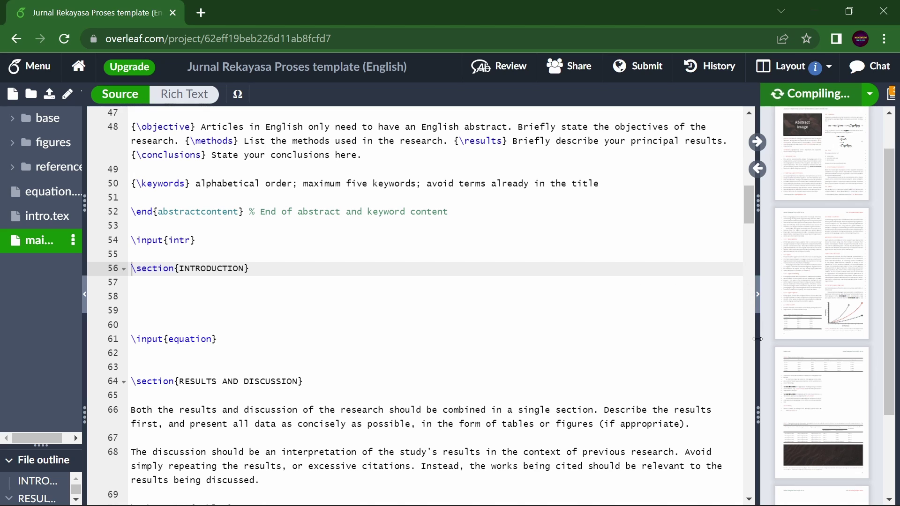
left_click_drag(757, 294, 472, 309)
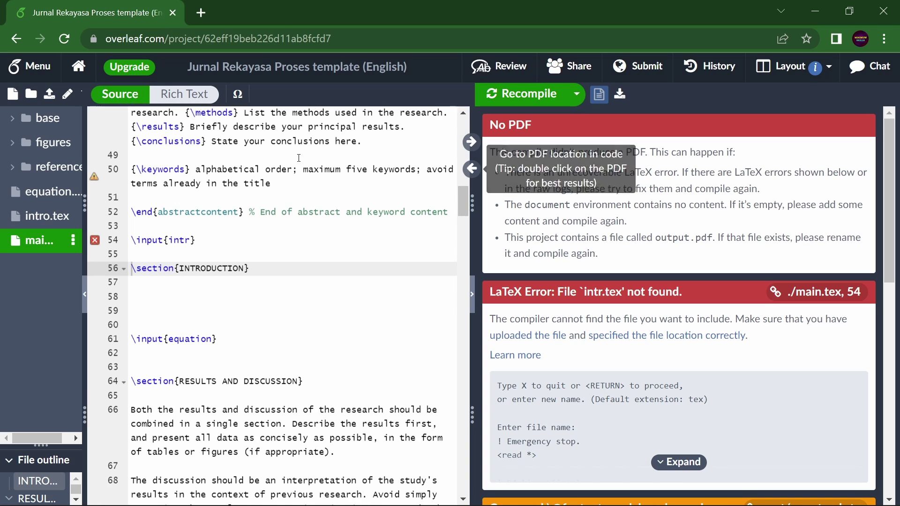
Correct line 54 to \input{intro} and retouch the \input{equation} include on line 61.
left_click(195, 240)
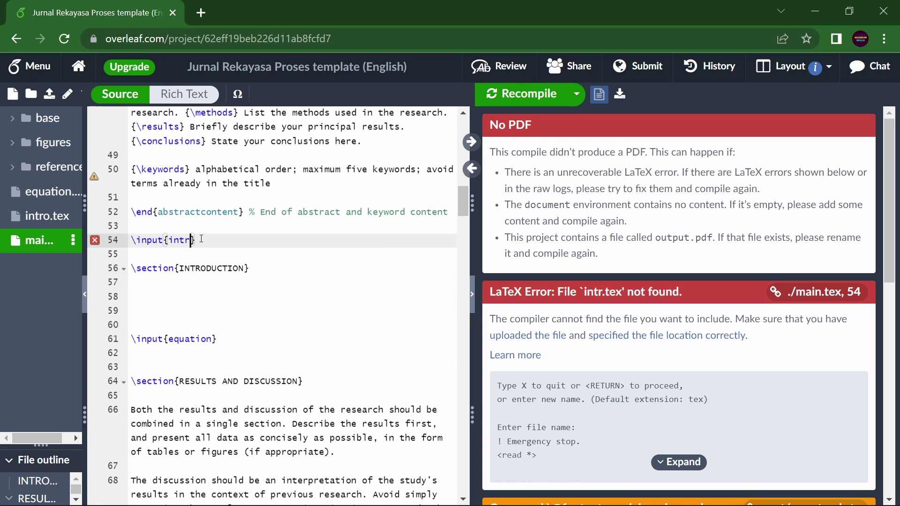
type("o")
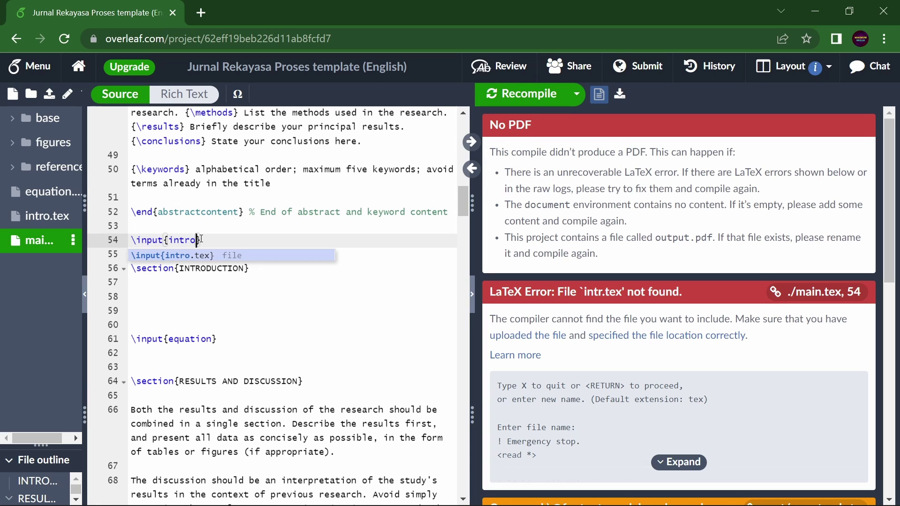
left_click(212, 338)
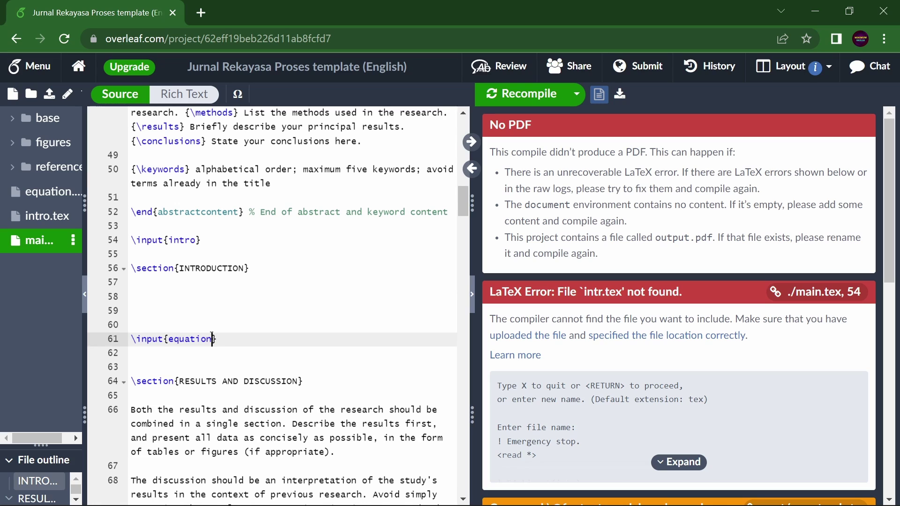
key("BackSpace")
type("n")
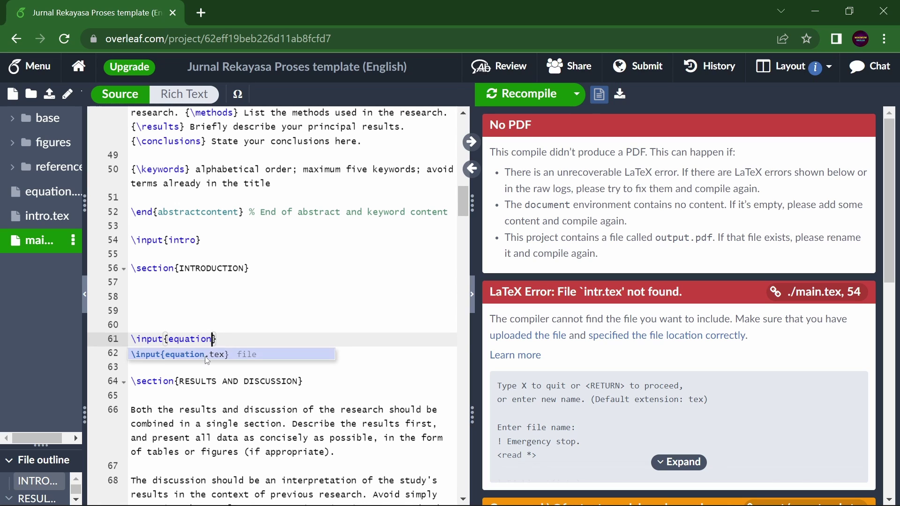
key("Right")
Recompile the project and check that the PDF preview shows the article again.
key("ctrl+s")
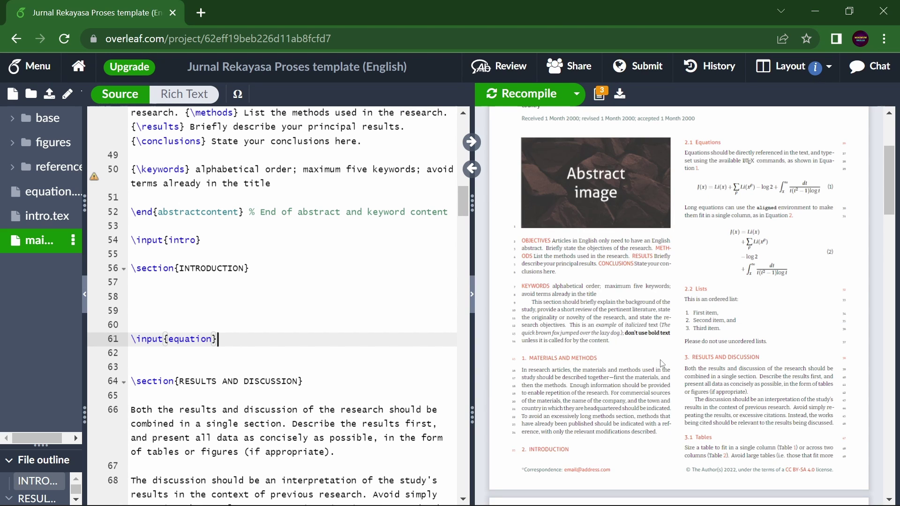
scroll(661, 363, "up", 3)
scroll(661, 359, "down", 4)
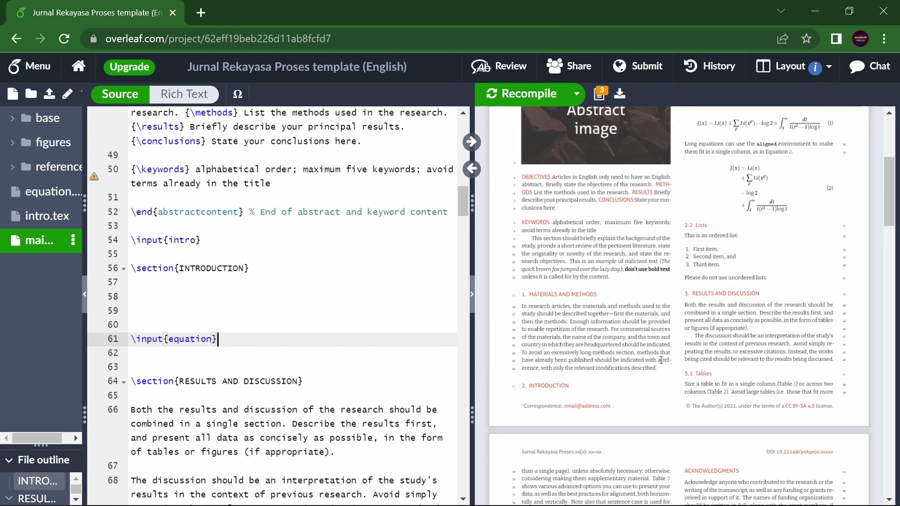
scroll(661, 359, "down", 3)
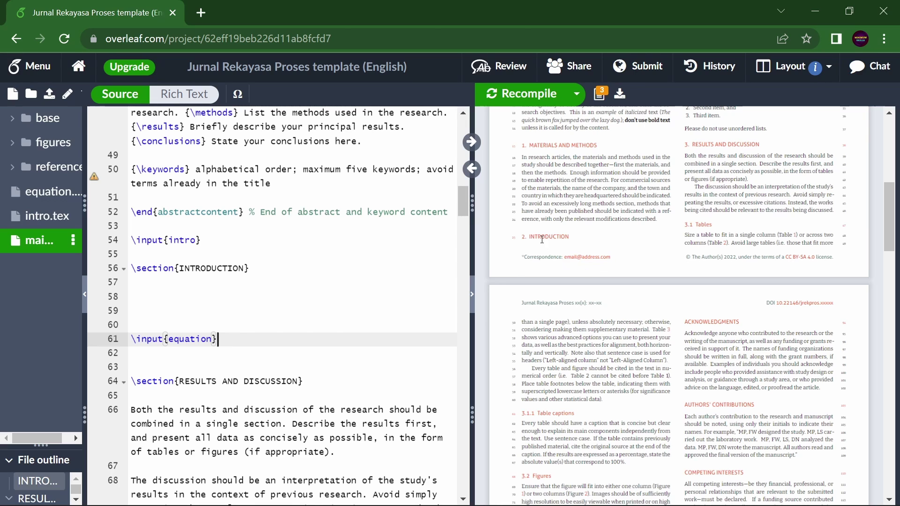
Jump from the PDF's introduction paragraph to its source in intro.tex.
scroll(657, 277, "up", 4)
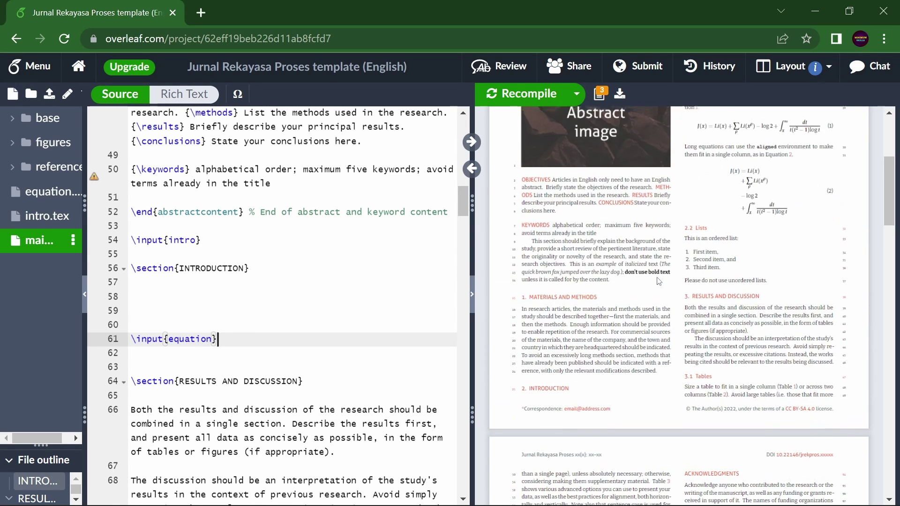
double_click(588, 375)
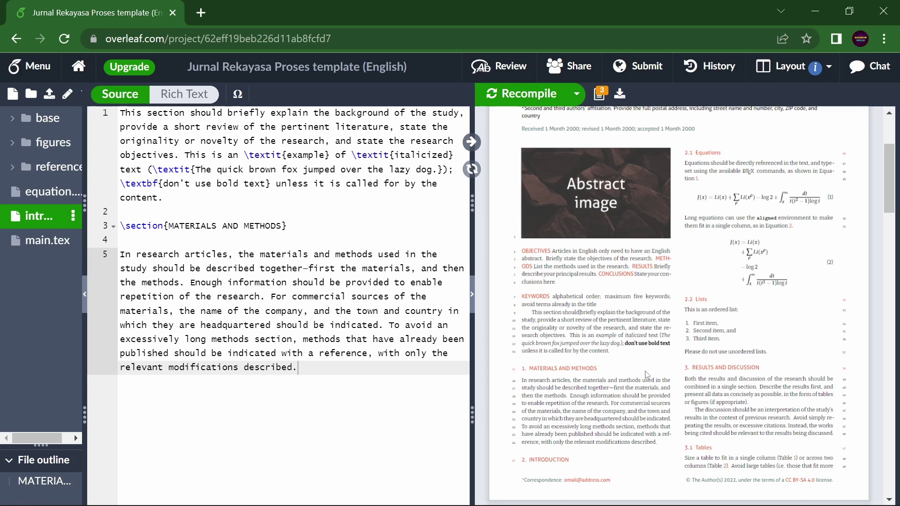
double_click(580, 315)
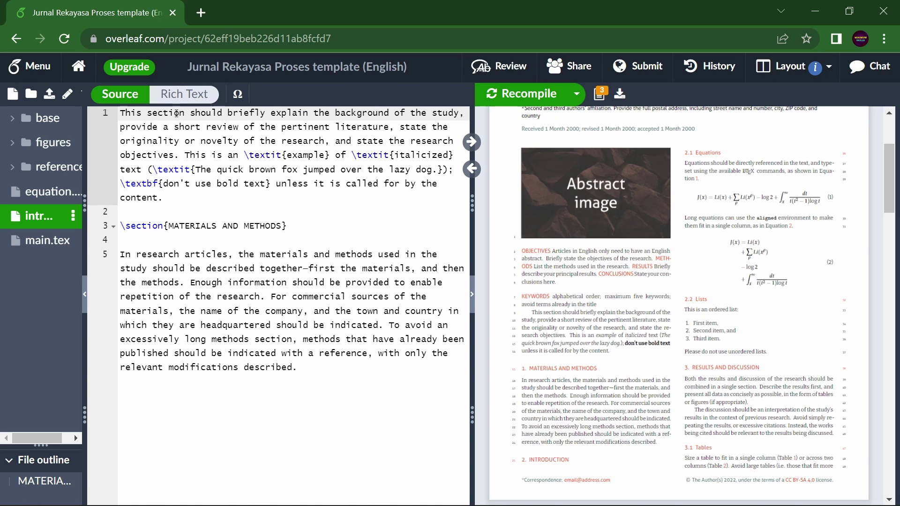
Jump from the PDF to the Results and Discussion, Figure formatting and first-figure sources in main.tex.
double_click(737, 385)
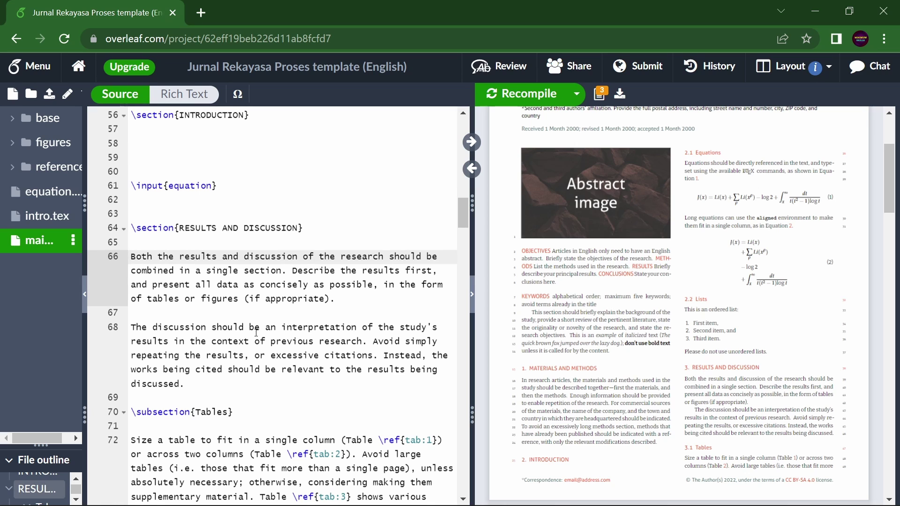
scroll(753, 446, "down", 8)
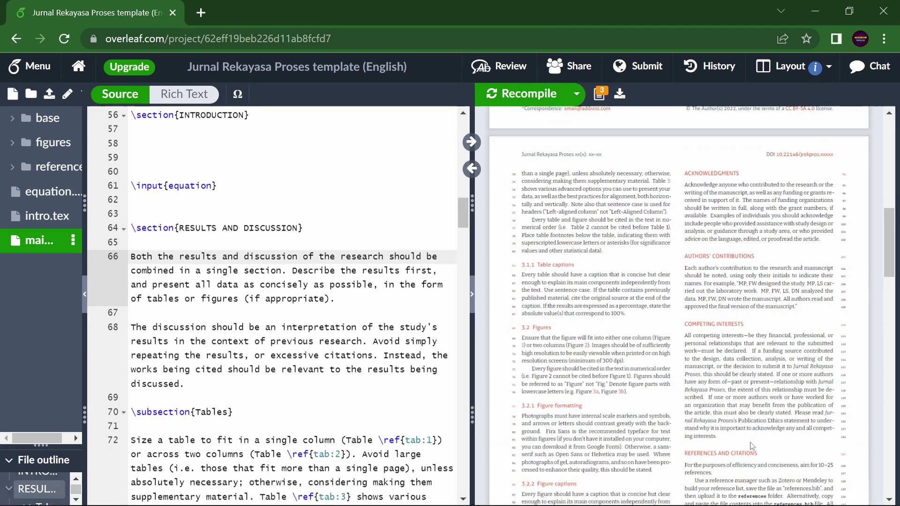
scroll(594, 403, "down", 3)
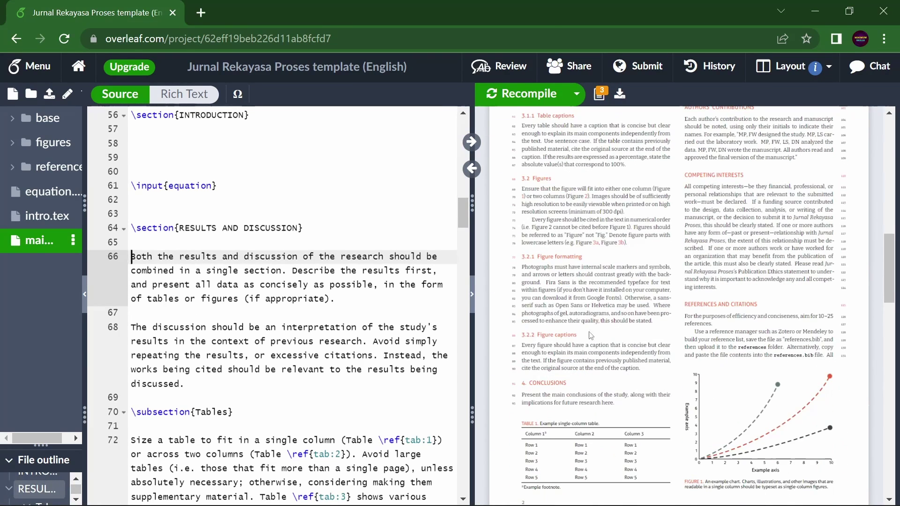
double_click(583, 267)
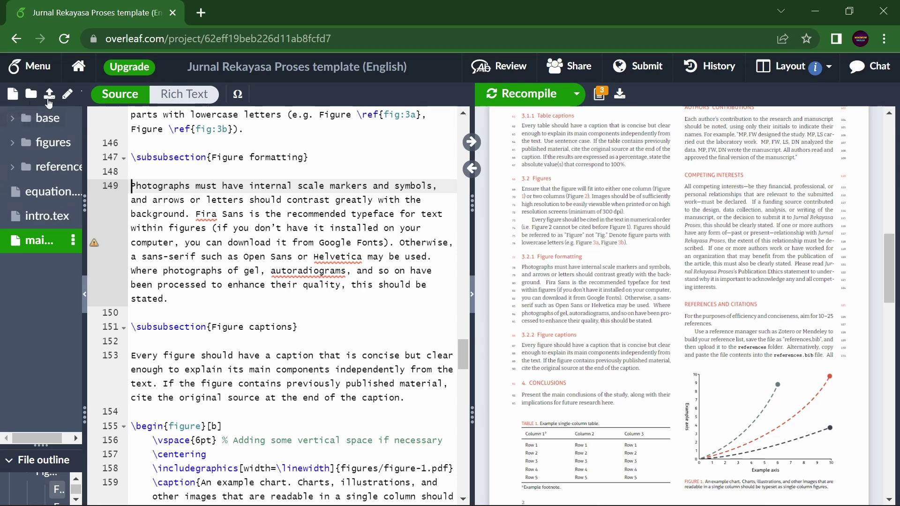
double_click(752, 421)
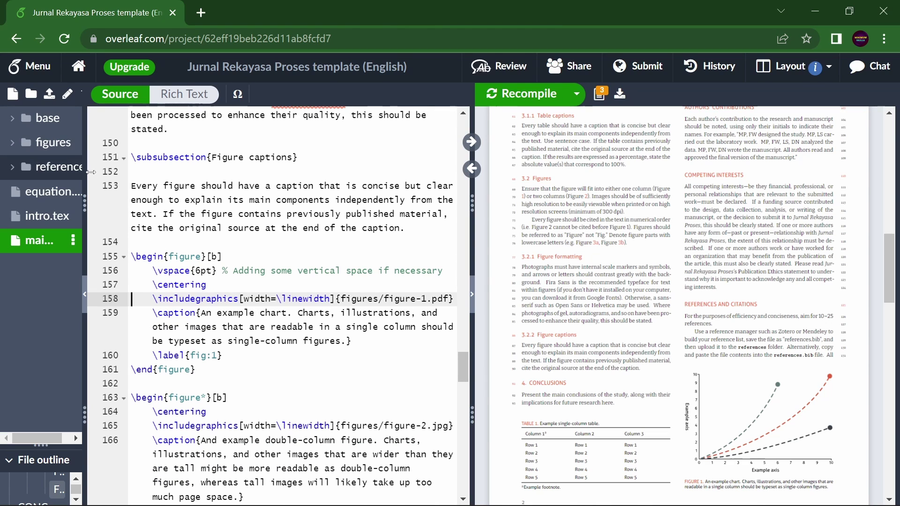
left_click(52, 97)
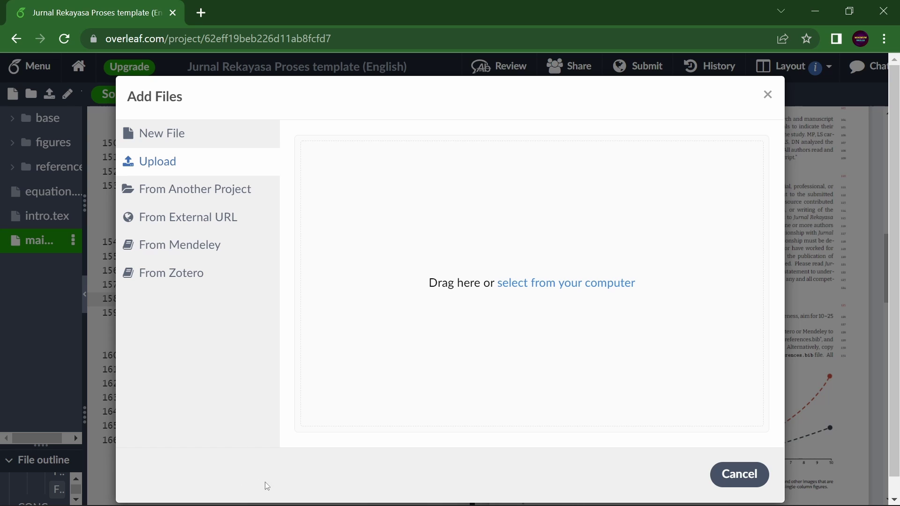
left_click(768, 96)
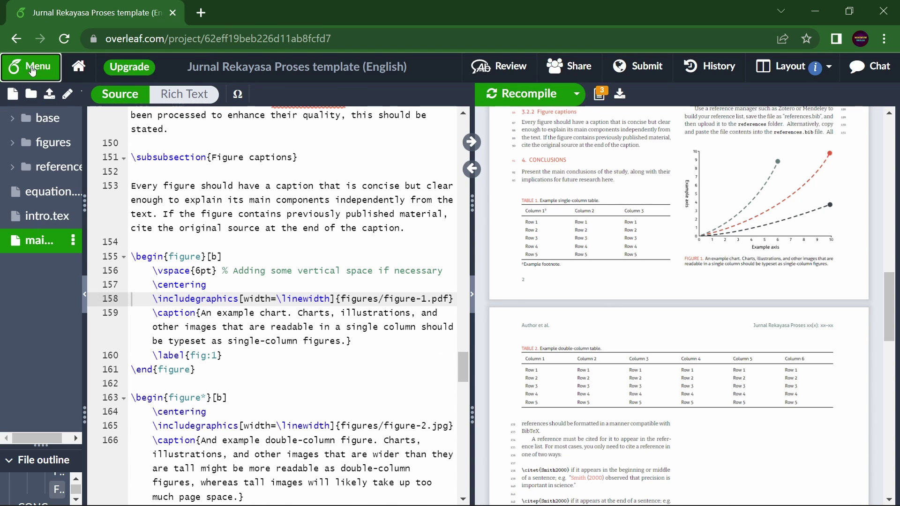
Download the project source as a zip file.
left_click(32, 70)
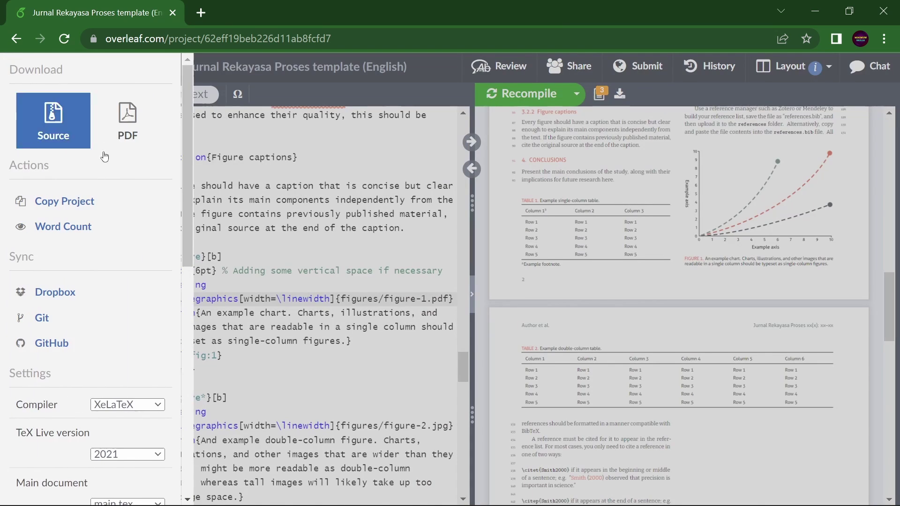
left_click(59, 129)
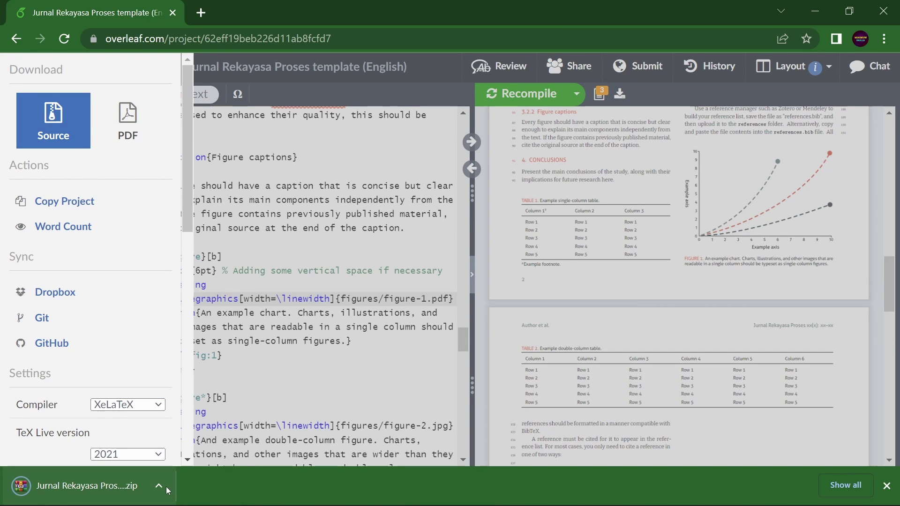
left_click(269, 245)
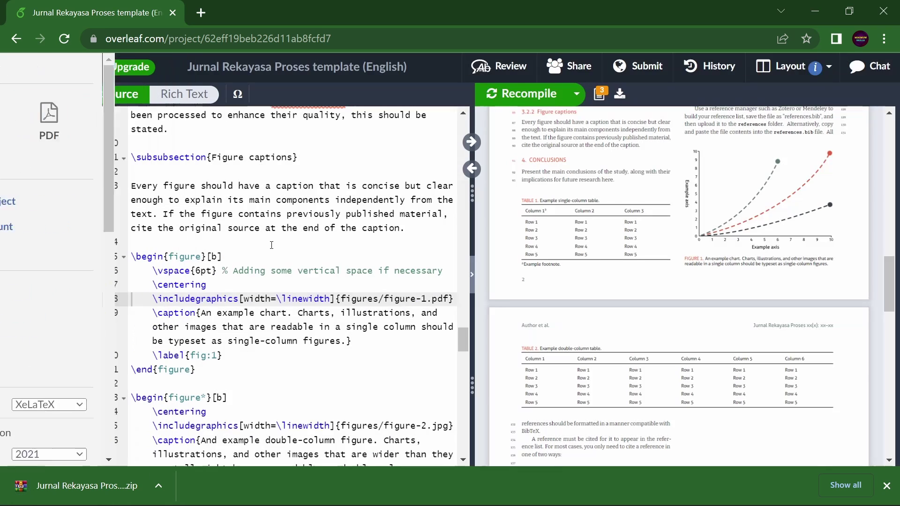
Download the compiled PDF and view it in a separate browser tab.
left_click(34, 72)
left_click(141, 138)
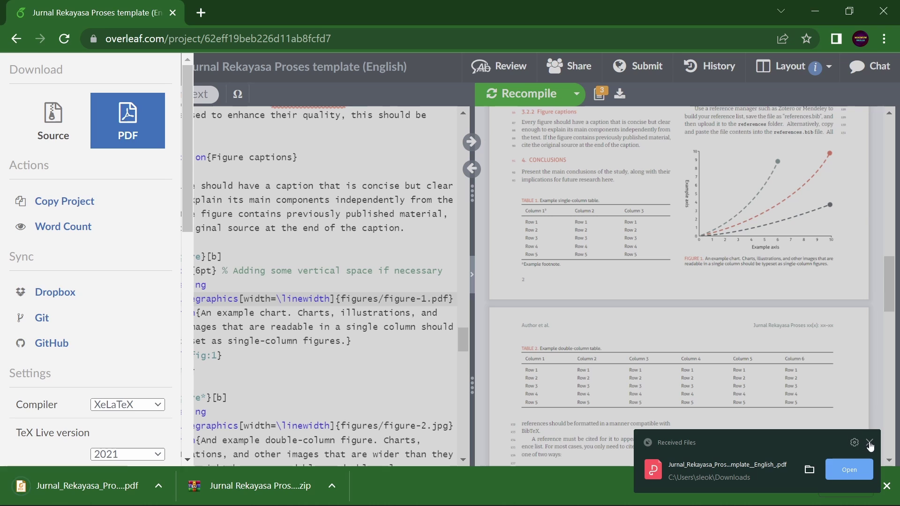
left_click(159, 487)
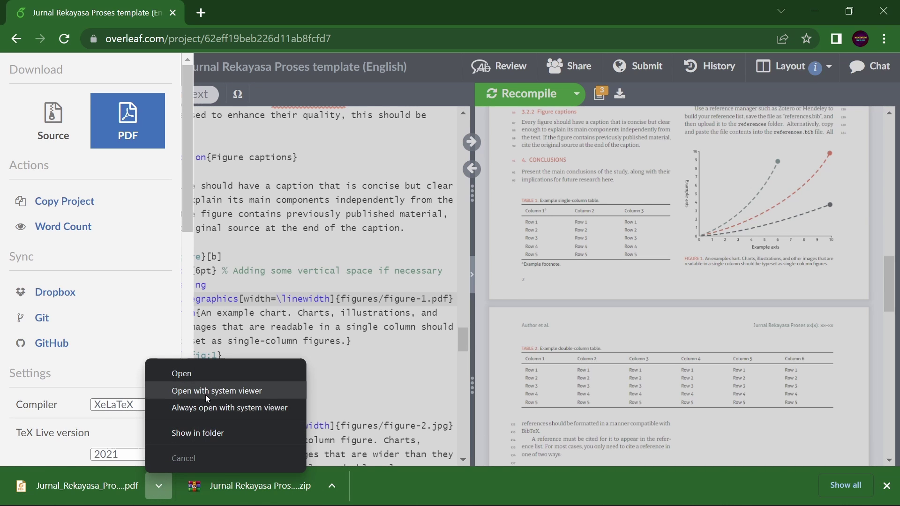
left_click(210, 372)
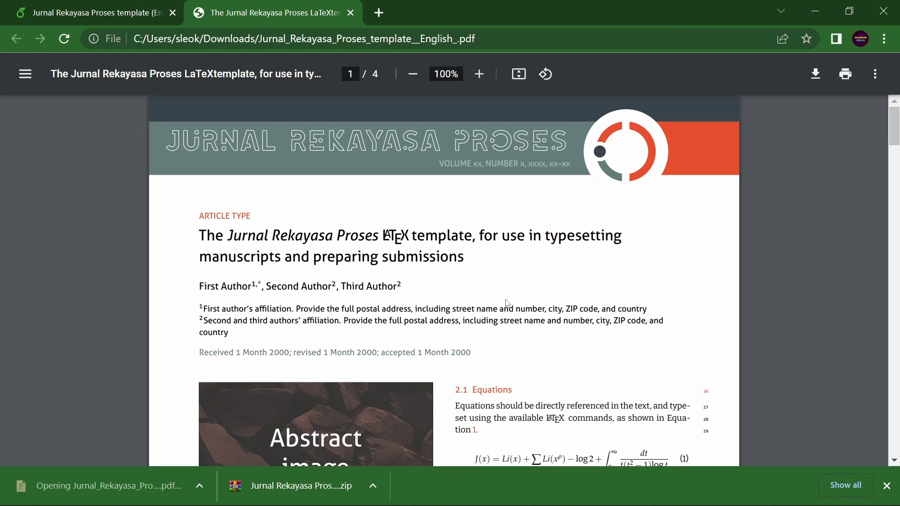
scroll(510, 300, "down", 5)
left_click(887, 486)
scroll(740, 362, "down", 15)
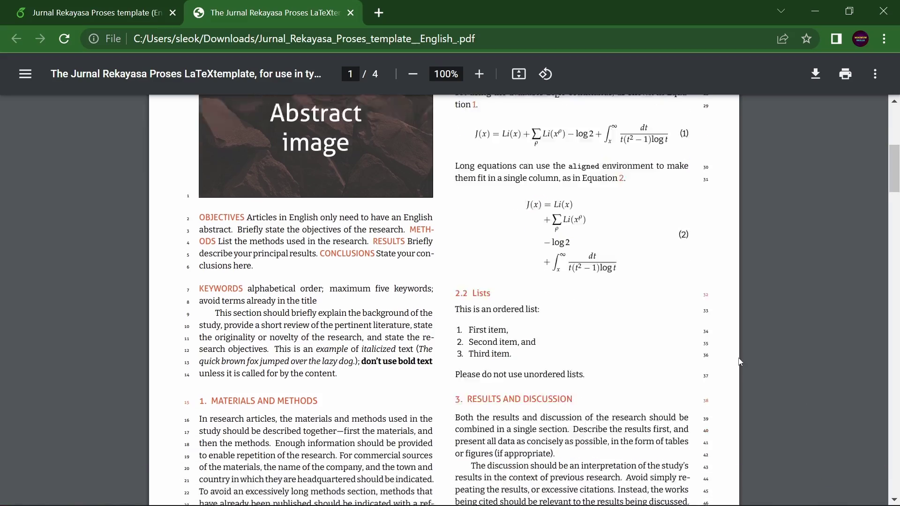
scroll(740, 362, "down", 13)
scroll(468, 282, "up", 20)
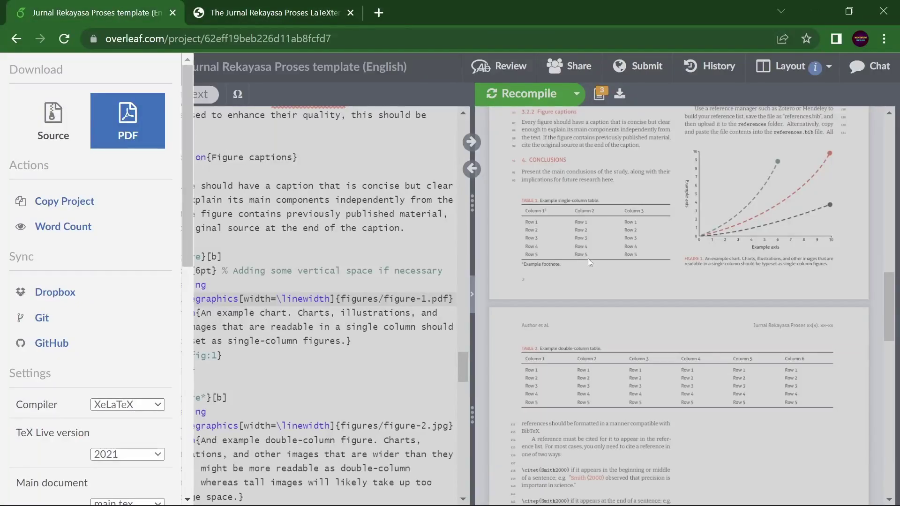
Look at the journal submission options, then dismiss the Submit dialog.
left_click(588, 258)
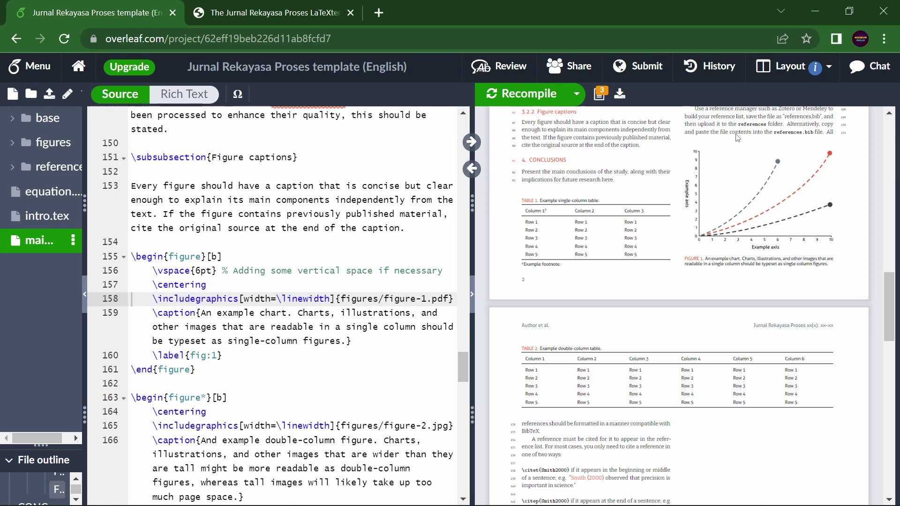
left_click(645, 66)
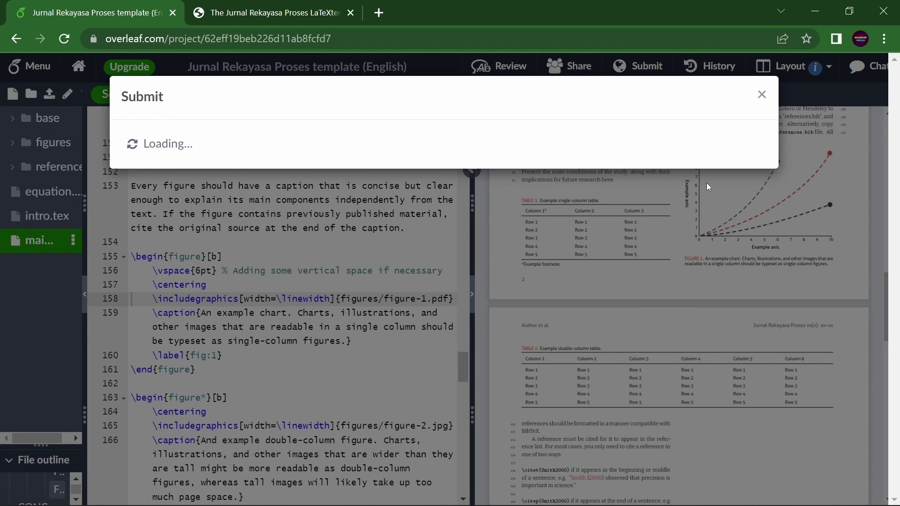
left_click(760, 97)
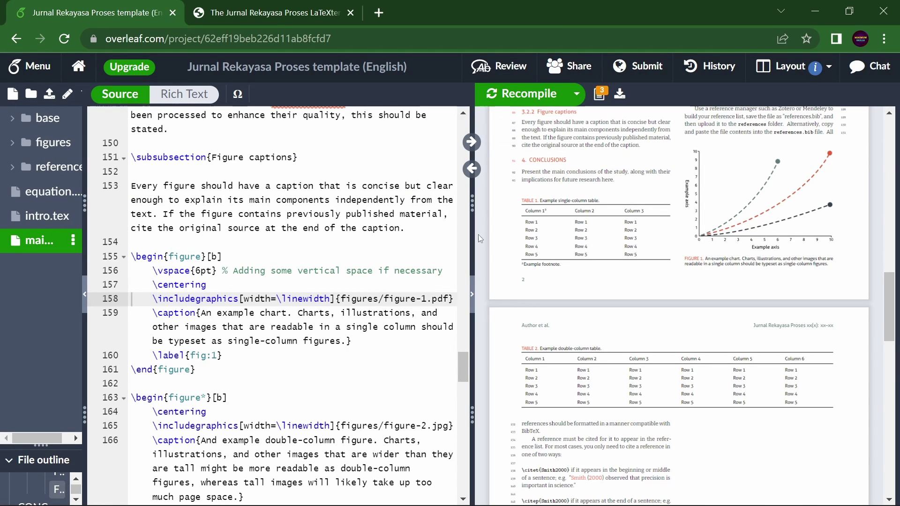
Bring up the review panel, which reports that track changes is off.
scroll(397, 297, "down", 12)
scroll(397, 297, "up", 16)
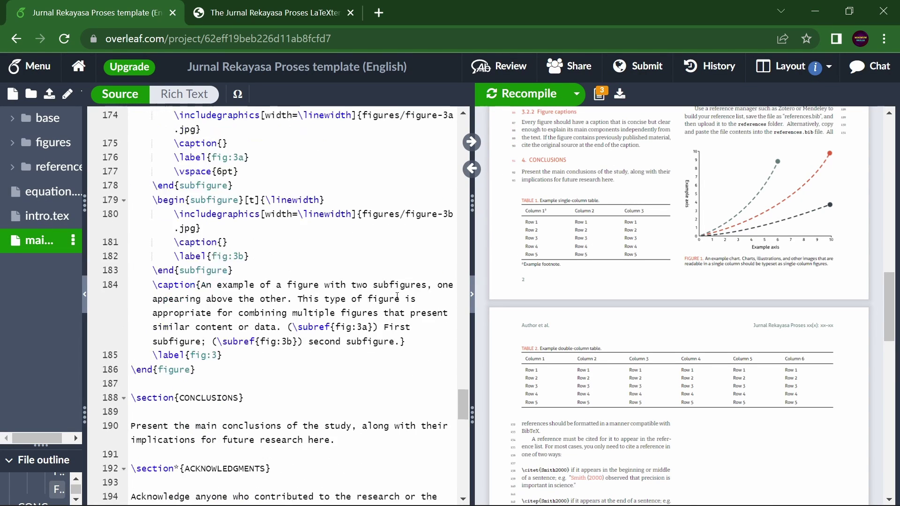
scroll(375, 281, "down", 6)
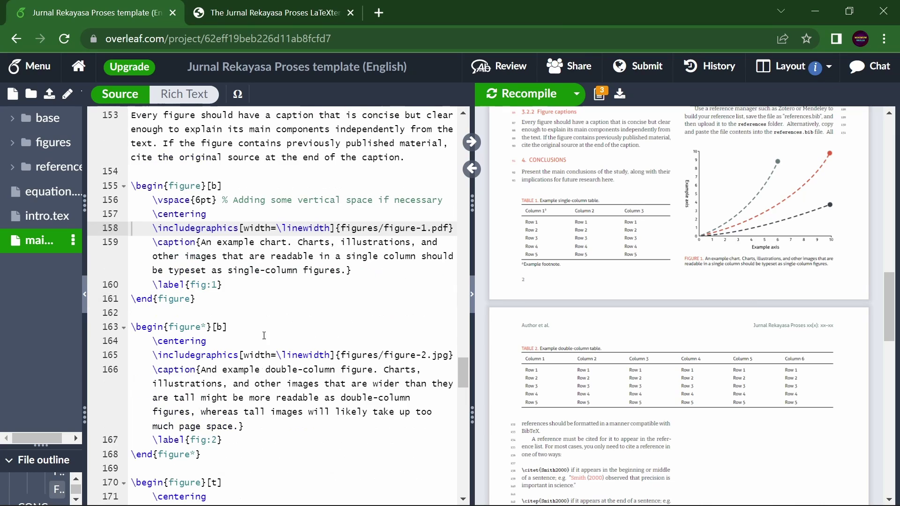
scroll(342, 258, "up", 3)
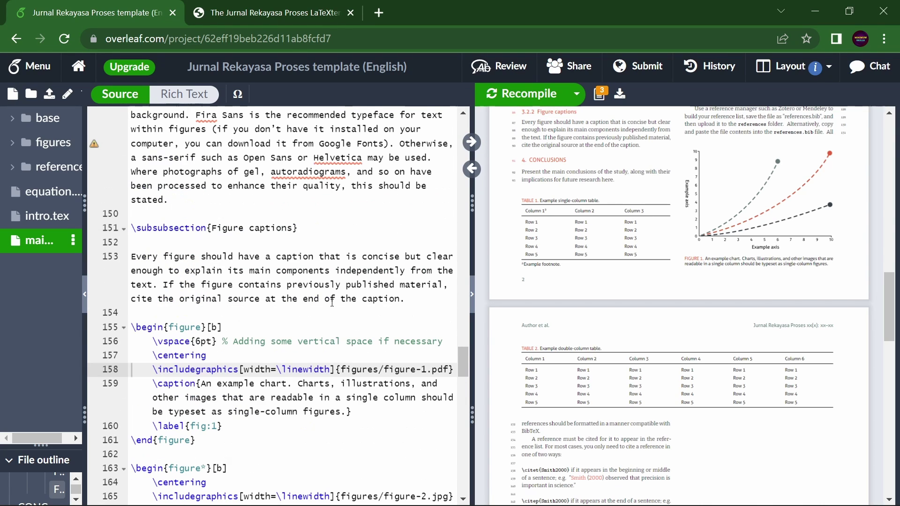
left_click(499, 66)
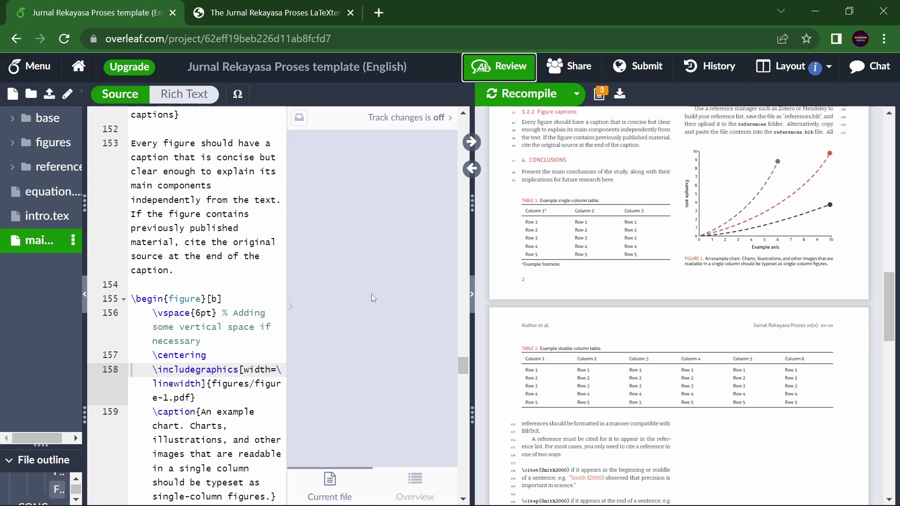
Post 'ok I have changed in the section.. you can see in red color' in project chat.
left_click(249, 214)
left_click(499, 65)
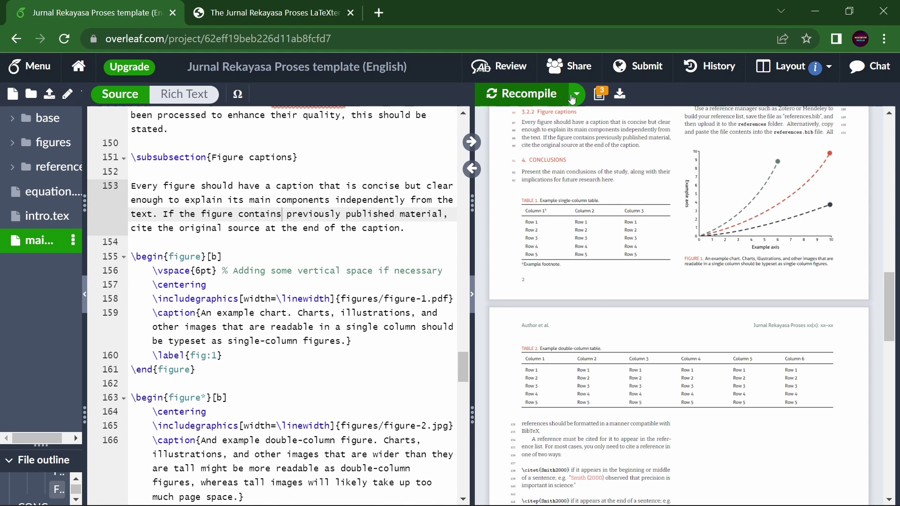
left_click(886, 69)
left_click(789, 464)
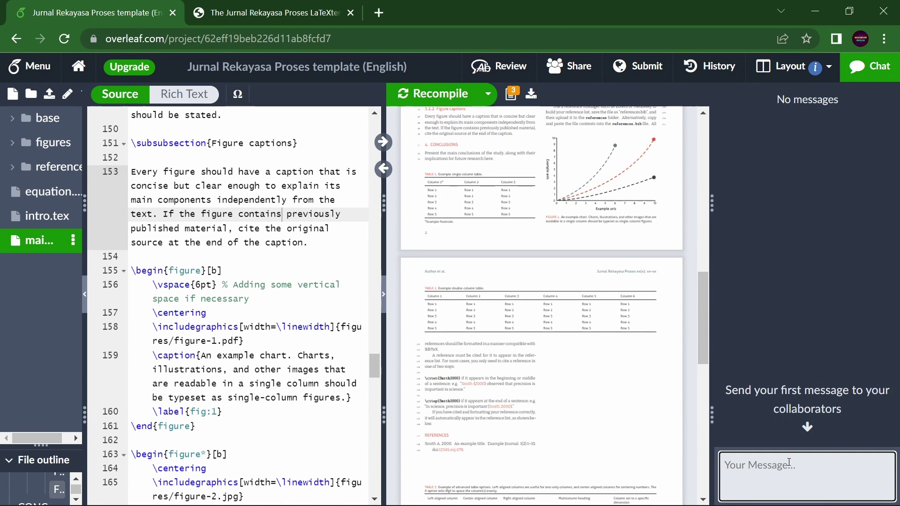
type("ok I have ")
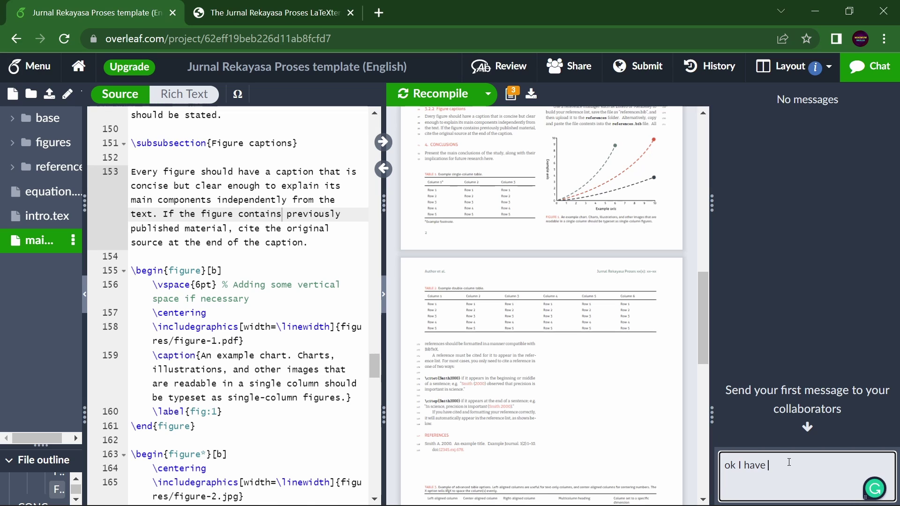
type("changed in t")
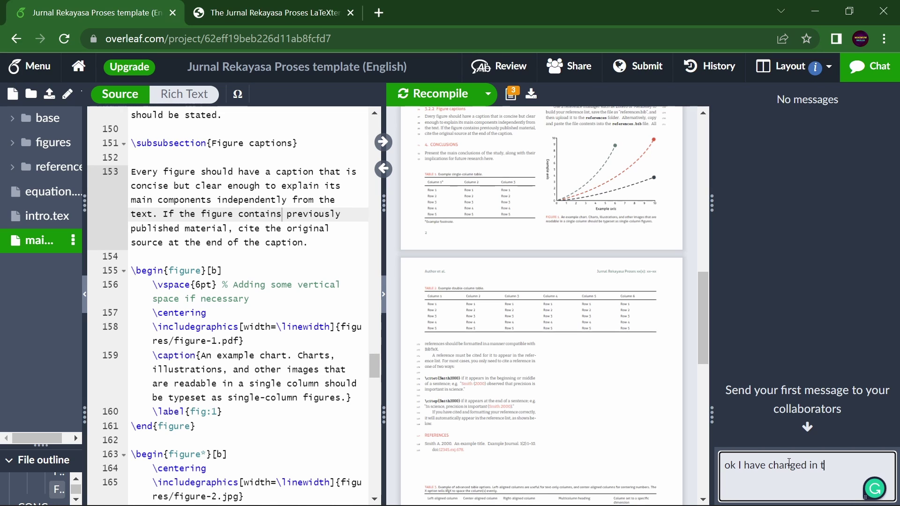
type("he section.. yo")
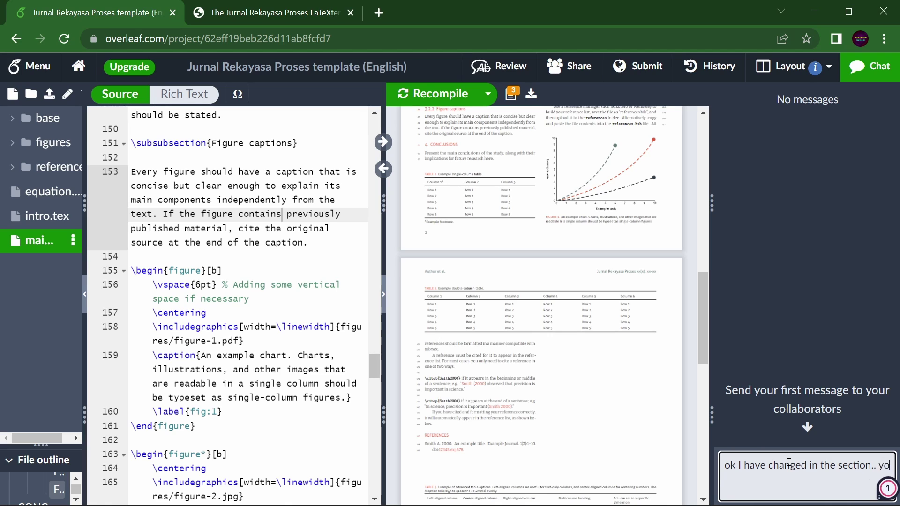
type("u can see in re")
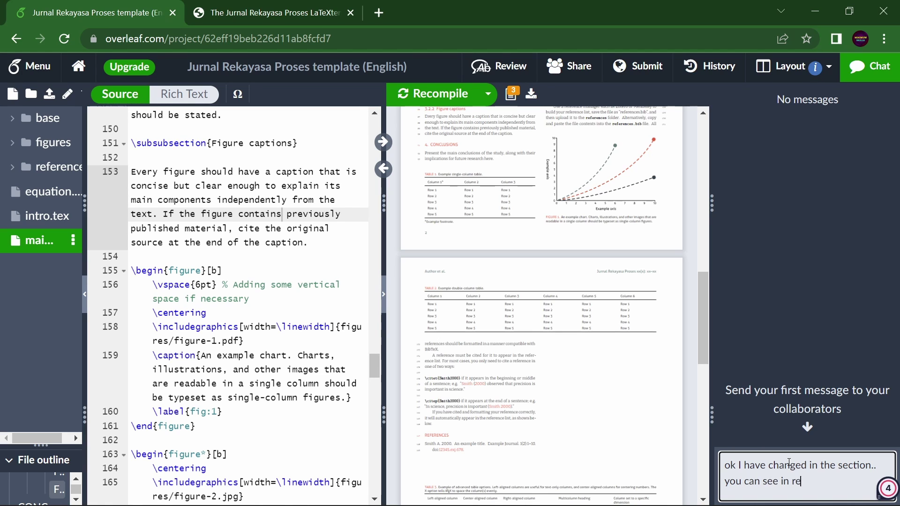
type("d color")
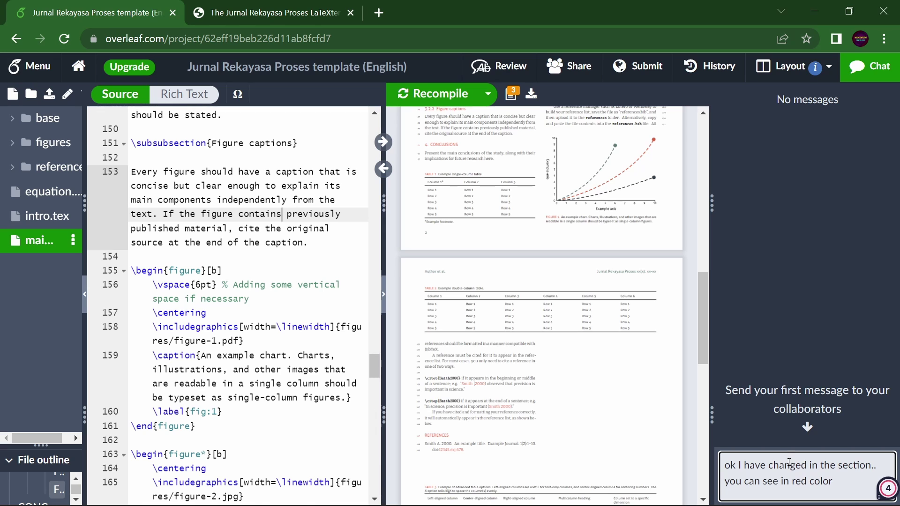
key("Return")
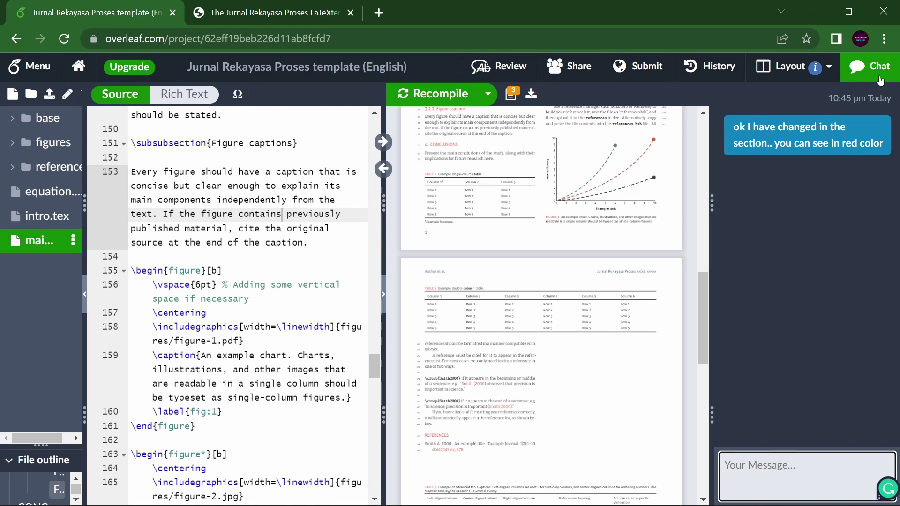
left_click(880, 77)
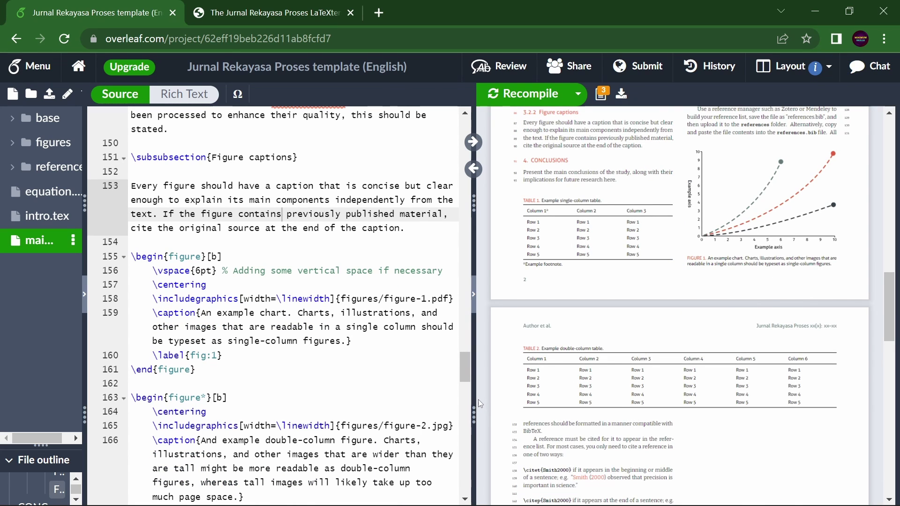
Sync the PDF preview to the Authors' Contributions paragraph, showing it on page 2.
left_click_drag(473, 398, 638, 398)
left_click(334, 384)
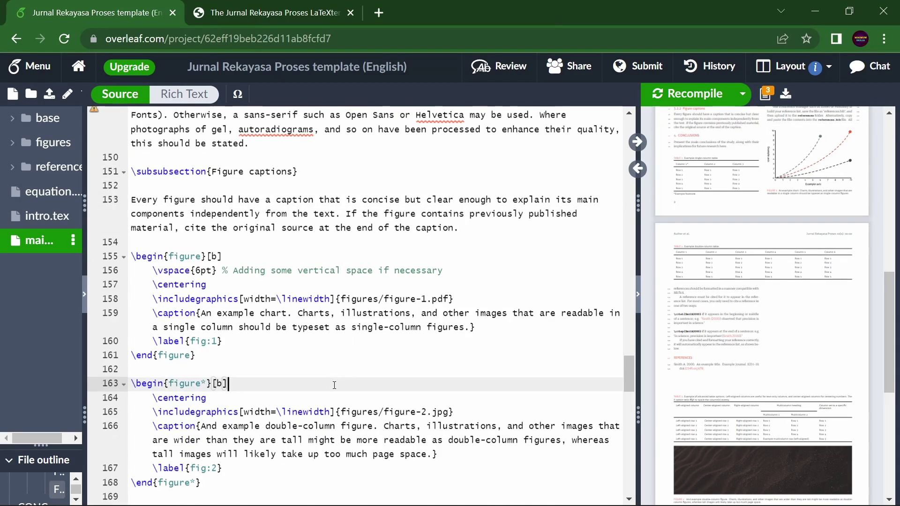
scroll(334, 385, "down", 5)
scroll(792, 331, "down", 7)
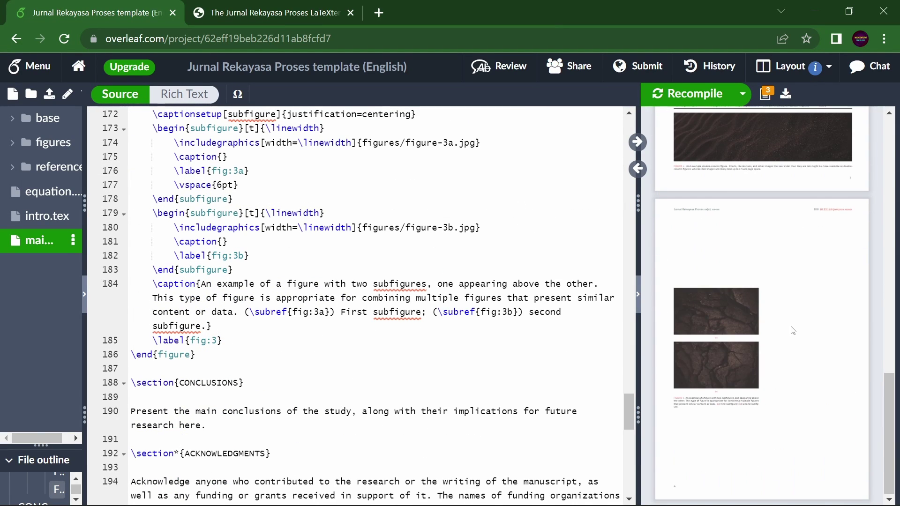
scroll(256, 337, "down", 5)
left_click(271, 326)
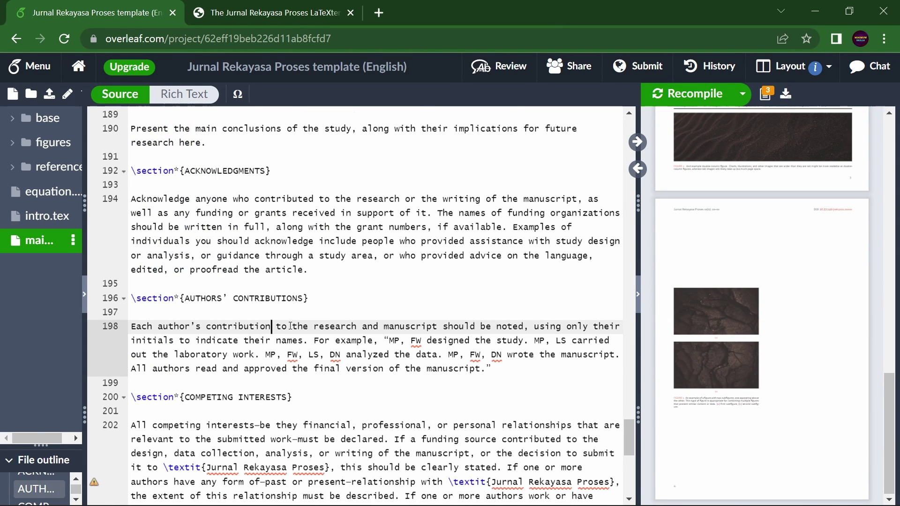
left_click(639, 143)
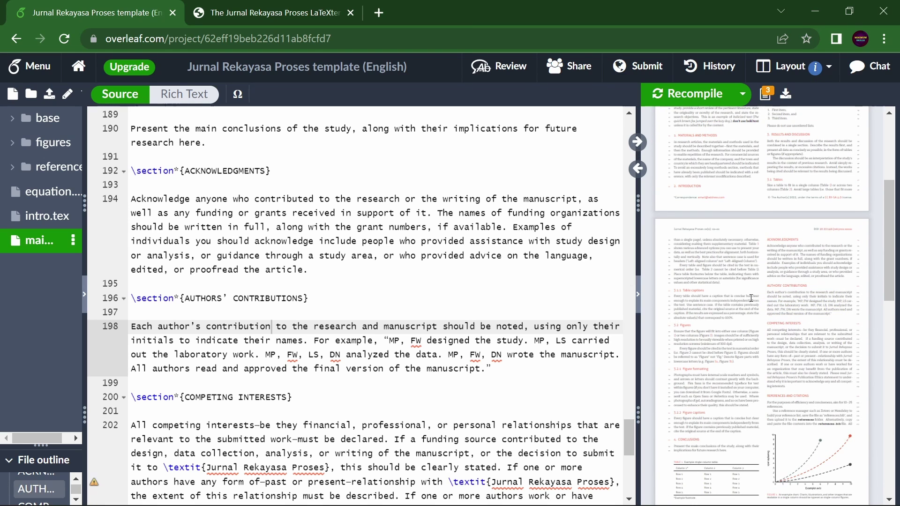
left_click_drag(638, 382, 661, 375)
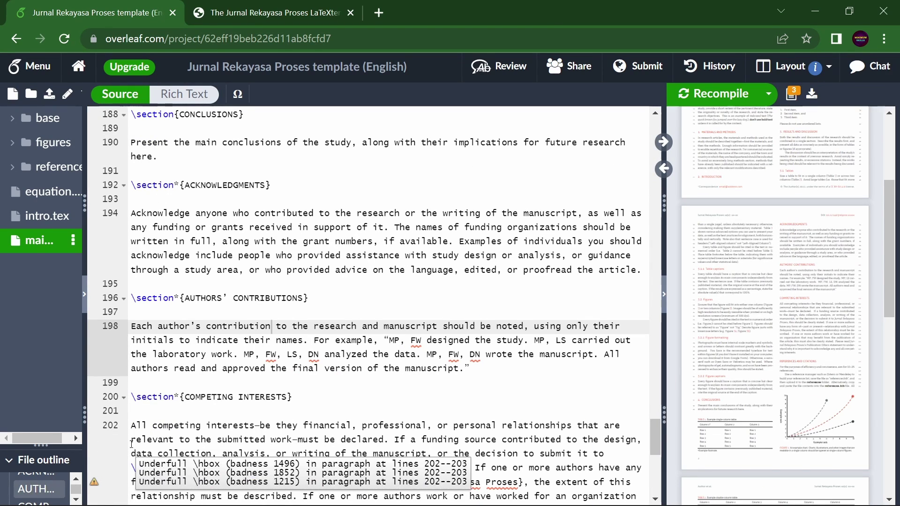
Switch the compiler to pdfLaTeX and review the resulting fontspec compile error.
left_click(16, 69)
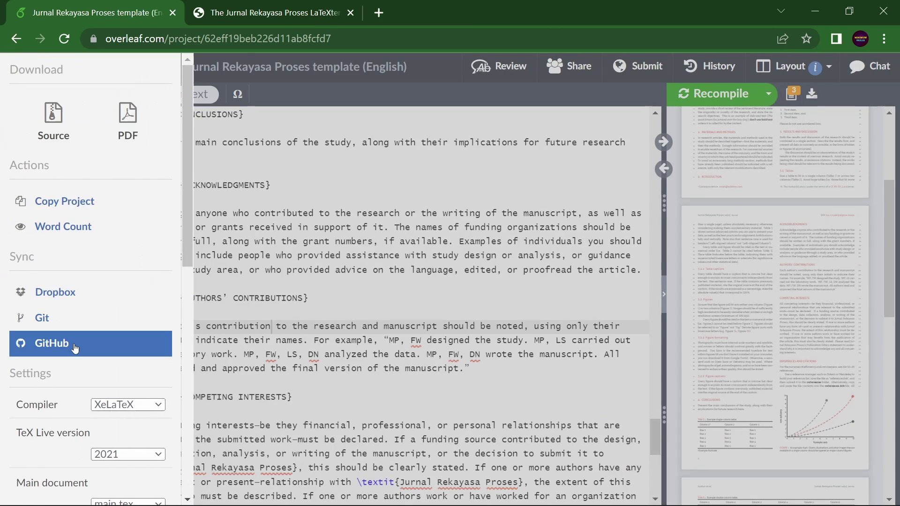
scroll(70, 343, "down", 7)
scroll(75, 347, "up", 3)
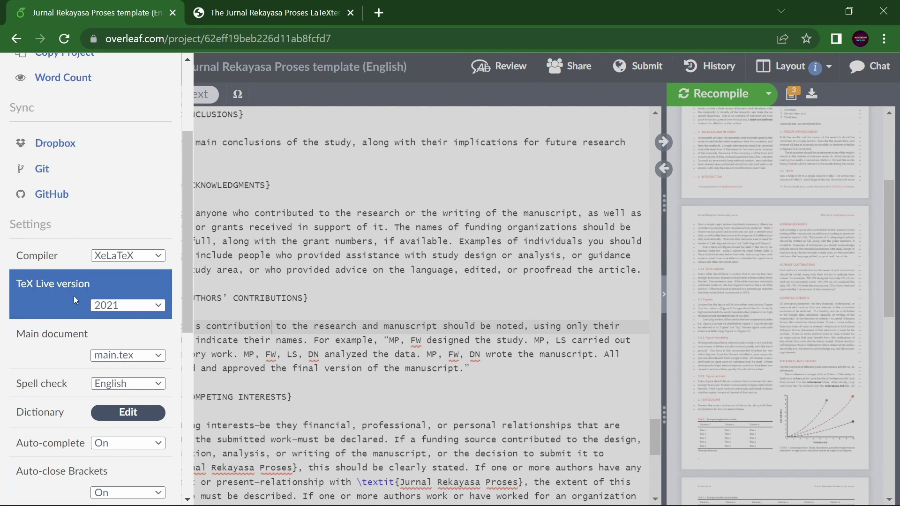
left_click(158, 257)
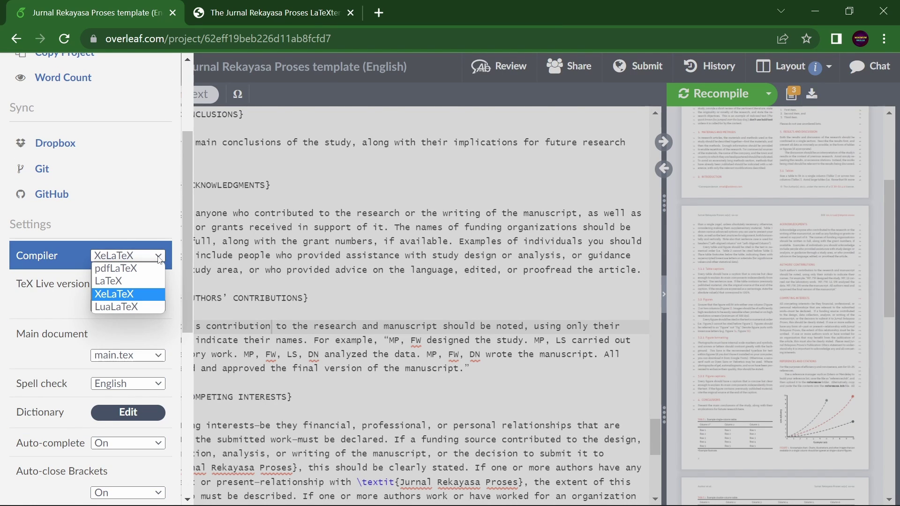
left_click(146, 270)
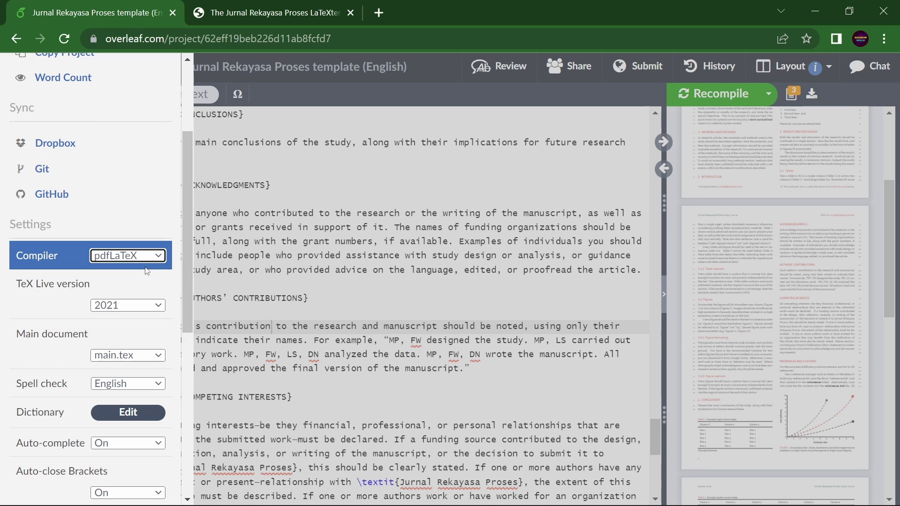
left_click(314, 273)
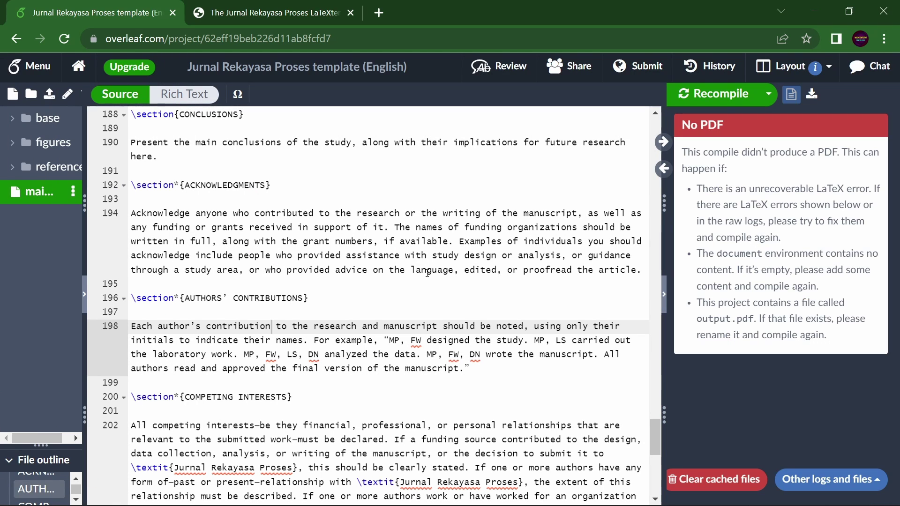
scroll(341, 279, "up", 20)
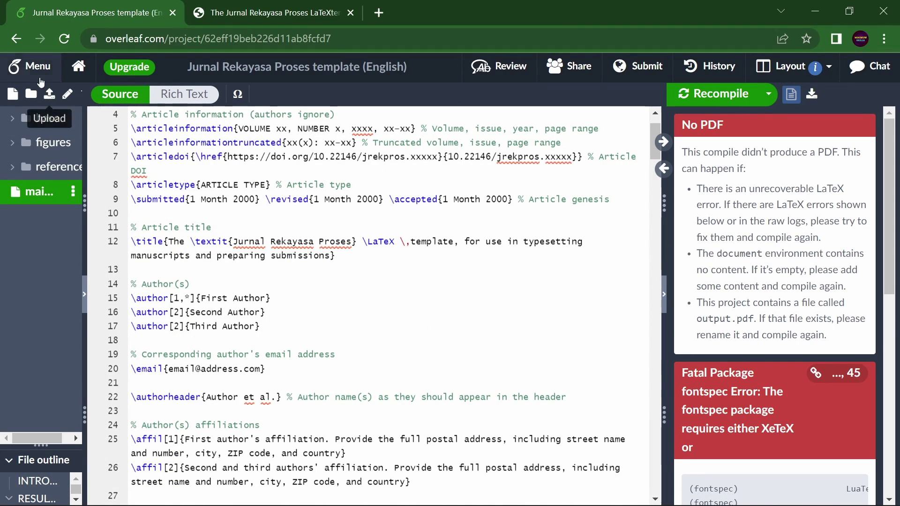
Set the project compiler back to XeLaTeX.
left_click(29, 66)
left_click(163, 262)
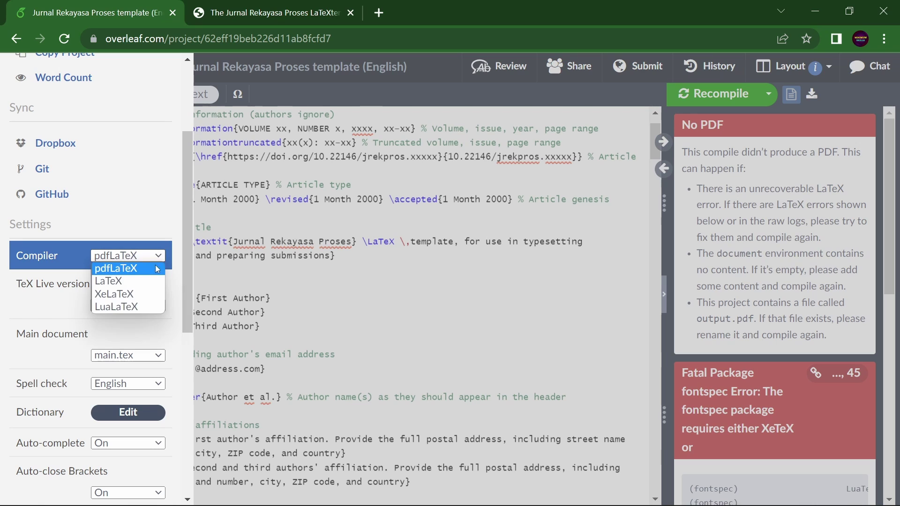
left_click(146, 291)
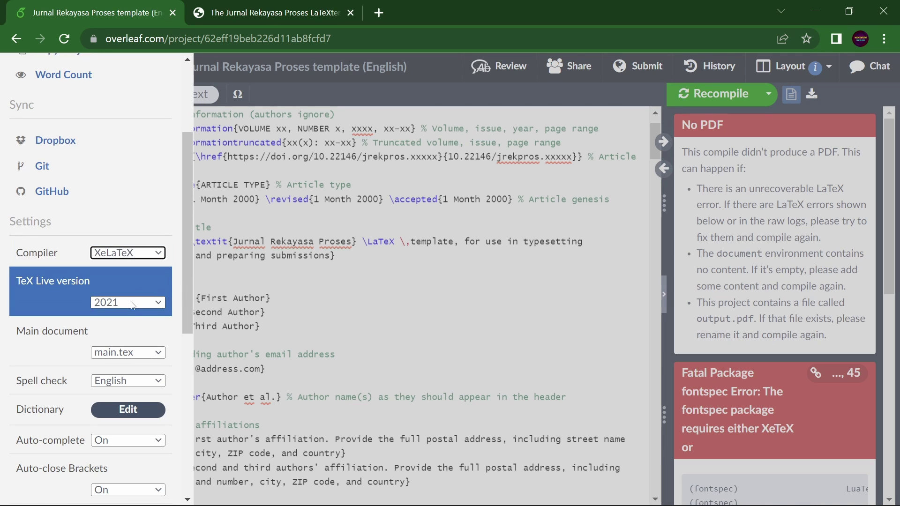
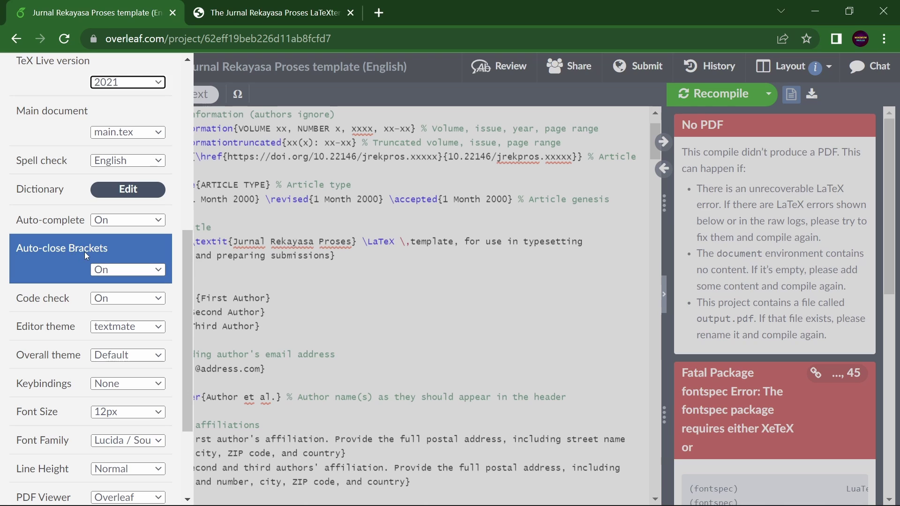
Keep the PDF viewer on Overleaf and the overall theme on Default after trying Light.
scroll(118, 383, "down", 2)
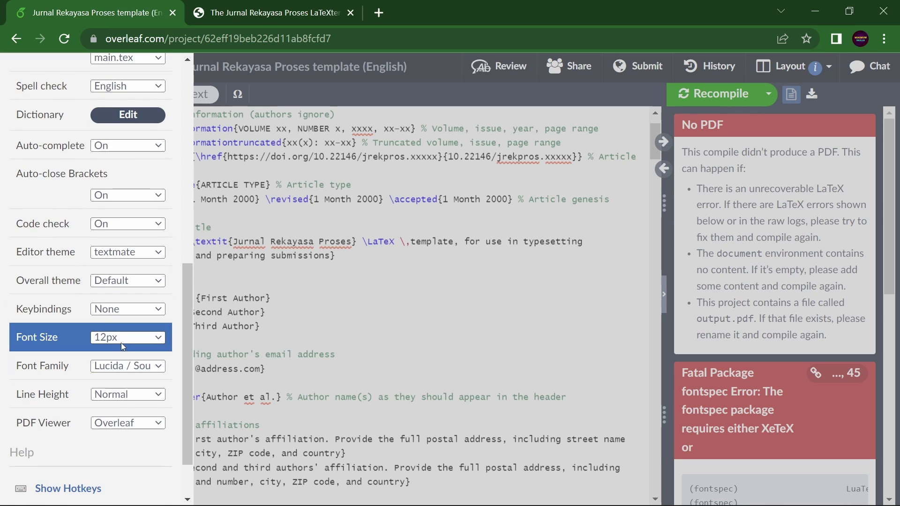
left_click(125, 424)
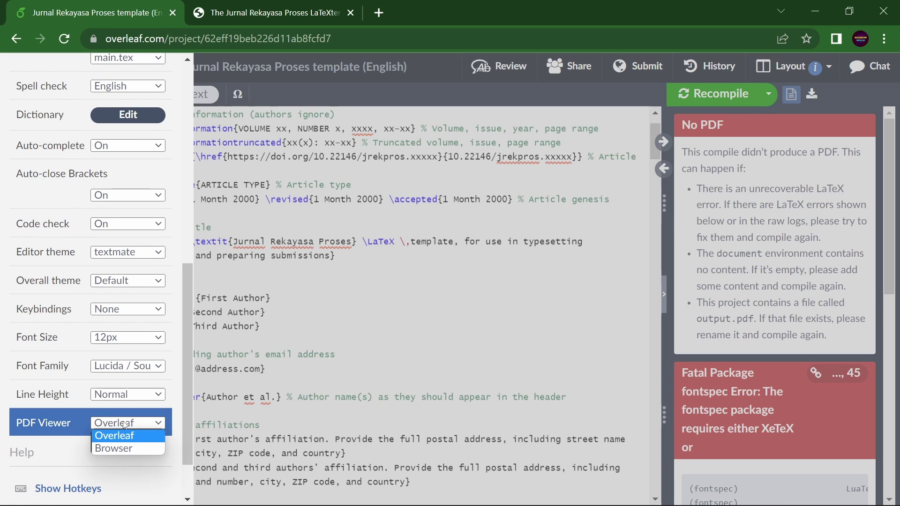
left_click(125, 424)
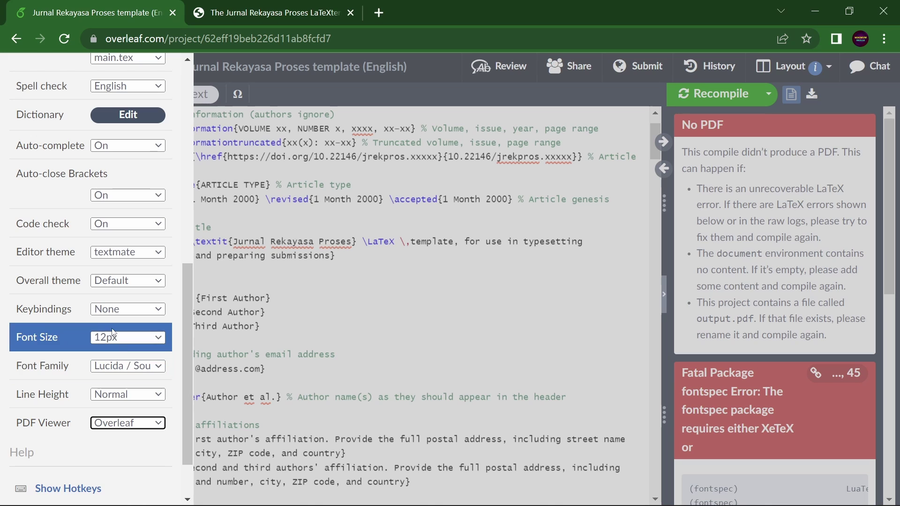
left_click(132, 281)
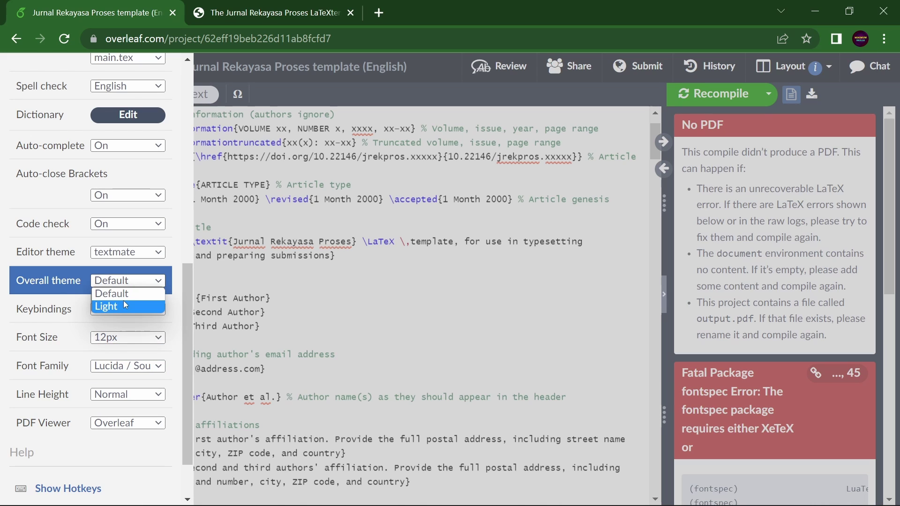
left_click(124, 304)
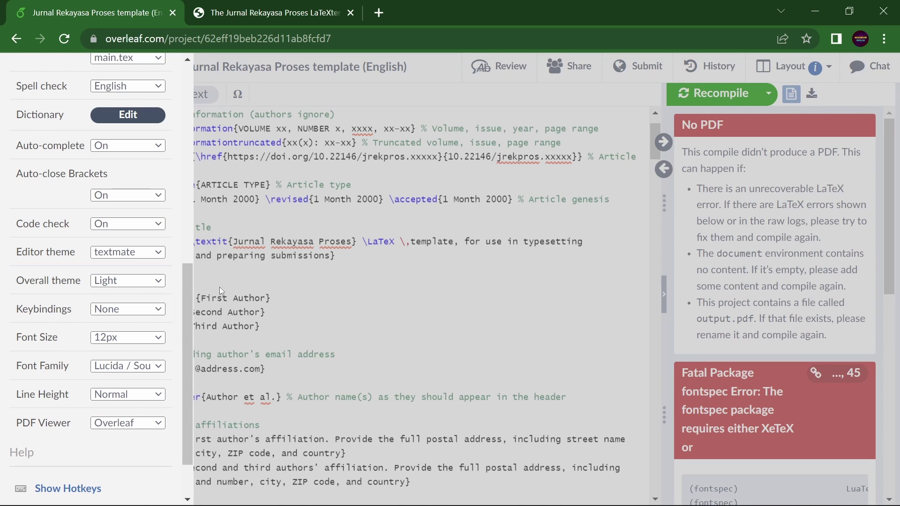
left_click(127, 281)
left_click(123, 293)
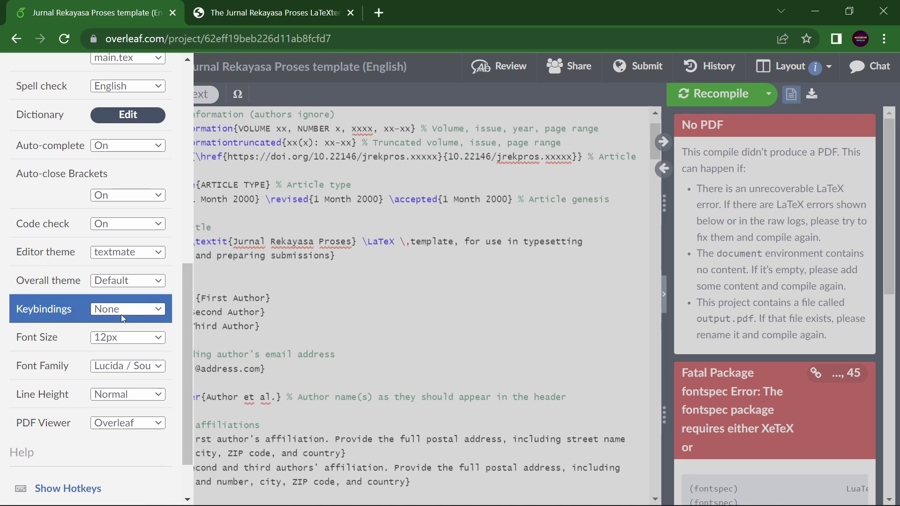
Set the editor theme to dracula after trying overleaf and monokai, then close settings.
left_click(135, 251)
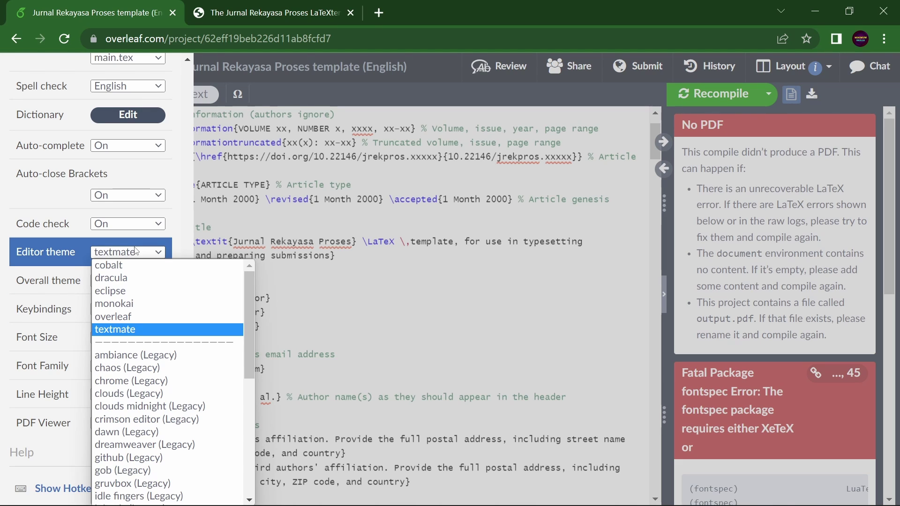
left_click(132, 319)
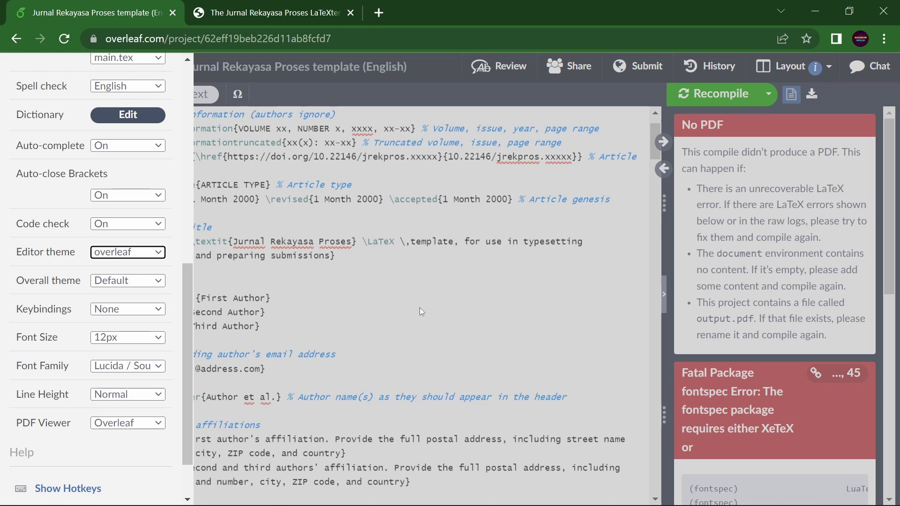
left_click(128, 252)
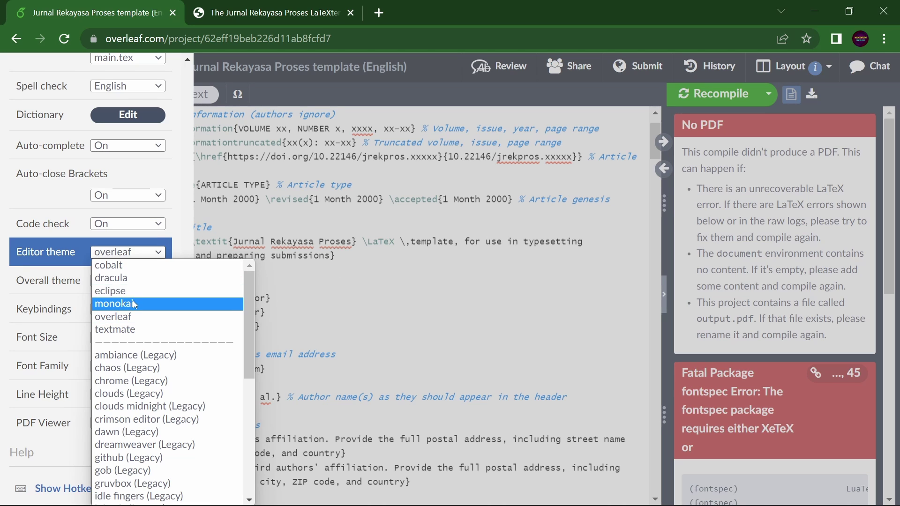
left_click(134, 304)
left_click(145, 252)
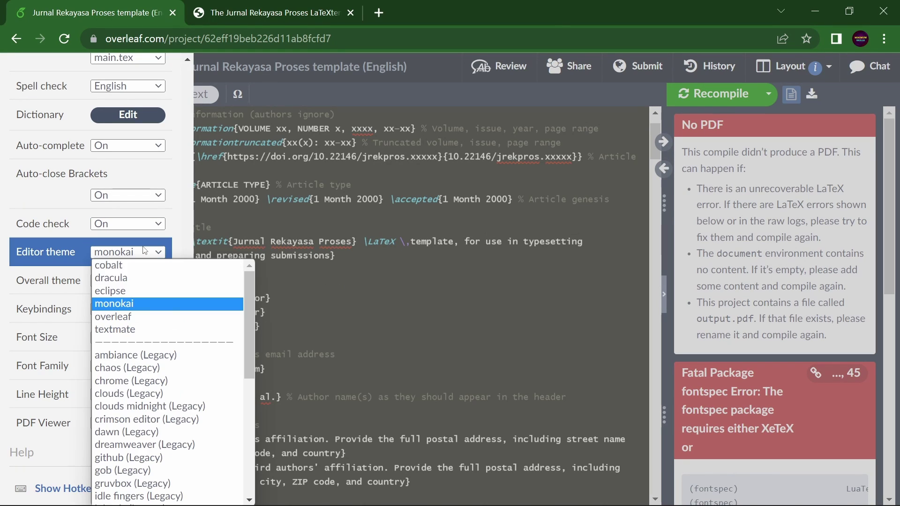
left_click(134, 278)
left_click(195, 289)
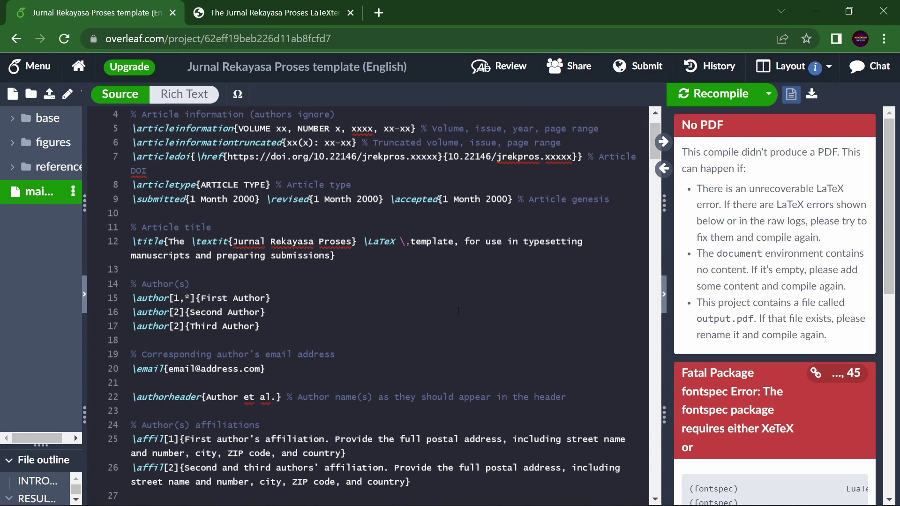
Recompile the document to render the journal PDF preview, then reopen the settings menu.
left_click(731, 95)
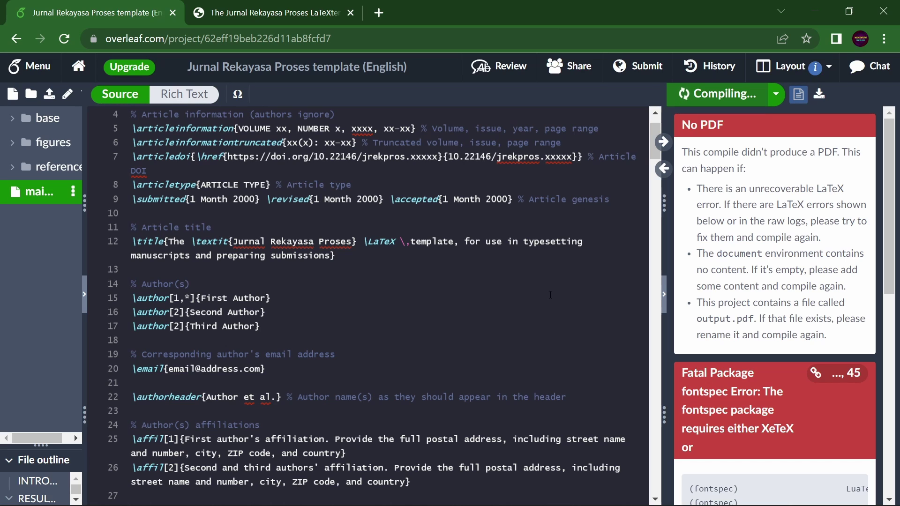
scroll(551, 295, "down", 20)
scroll(551, 295, "down", 10)
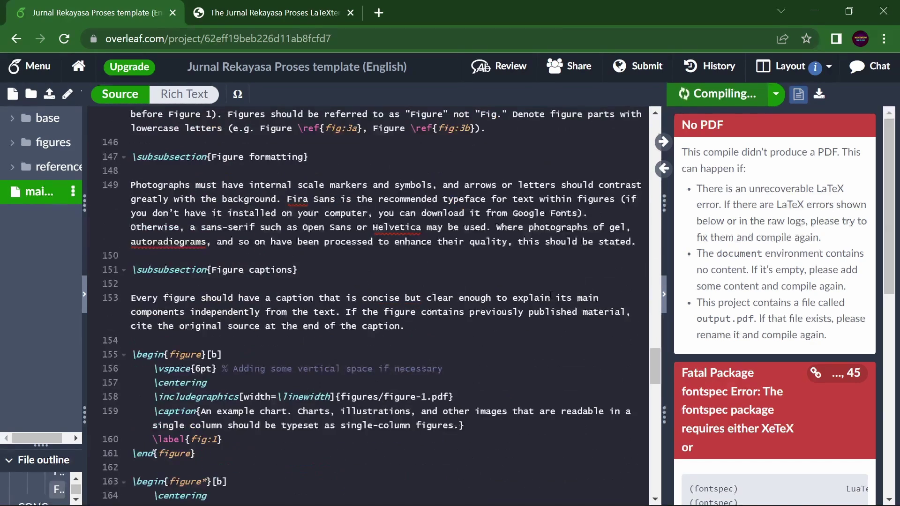
left_click(29, 66)
scroll(102, 417, "down", 5)
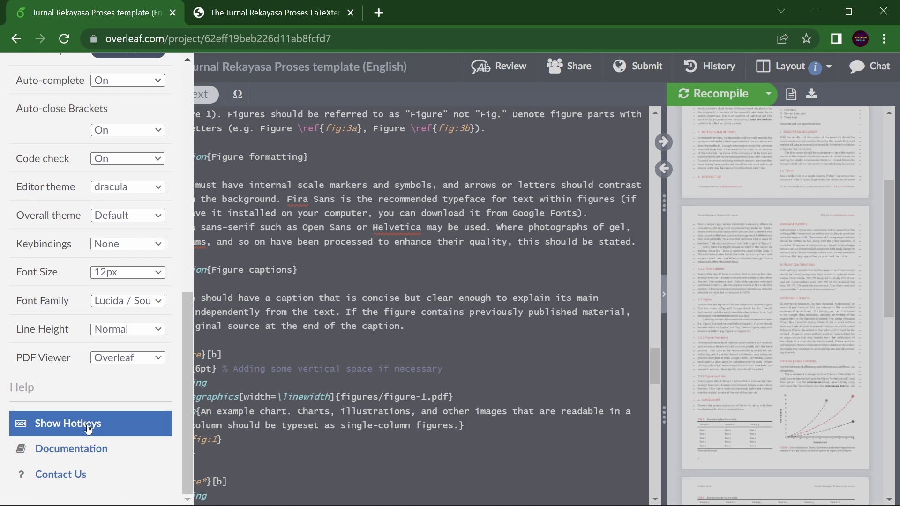
left_click(93, 424)
scroll(322, 376, "down", 5)
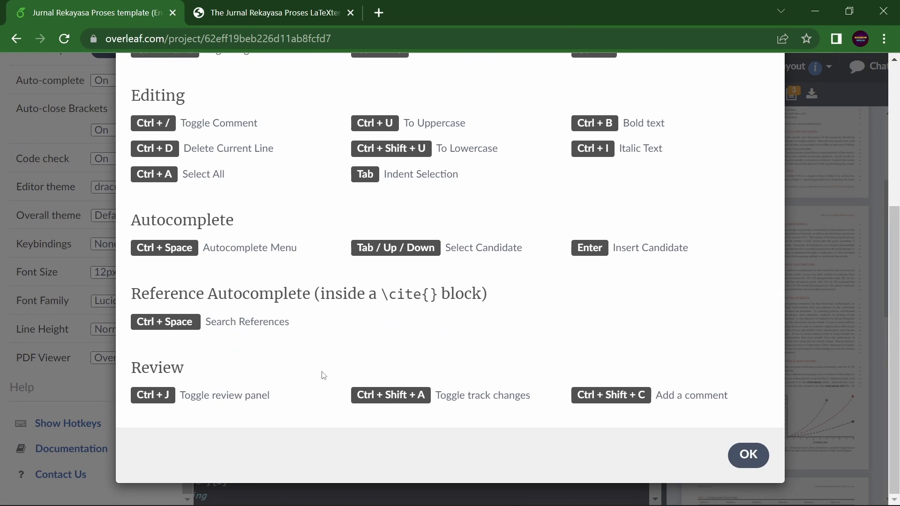
scroll(322, 374, "up", 5)
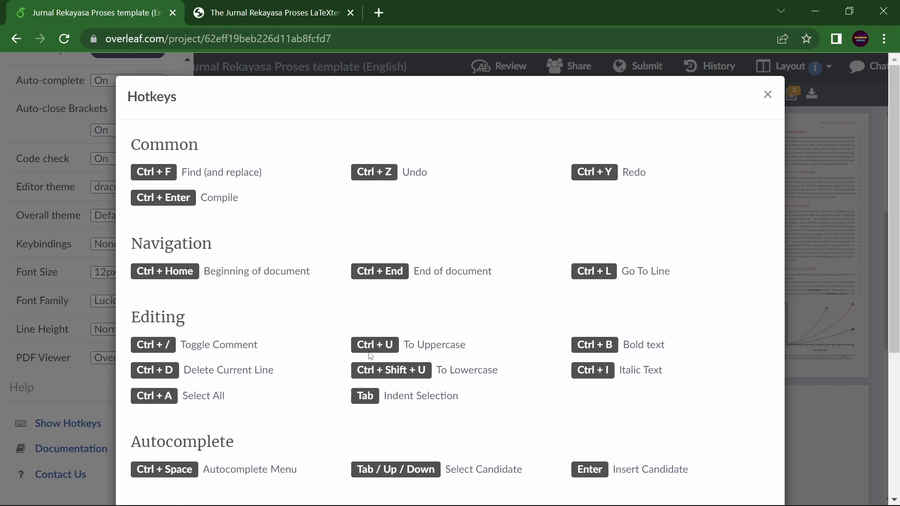
scroll(370, 355, "down", 3)
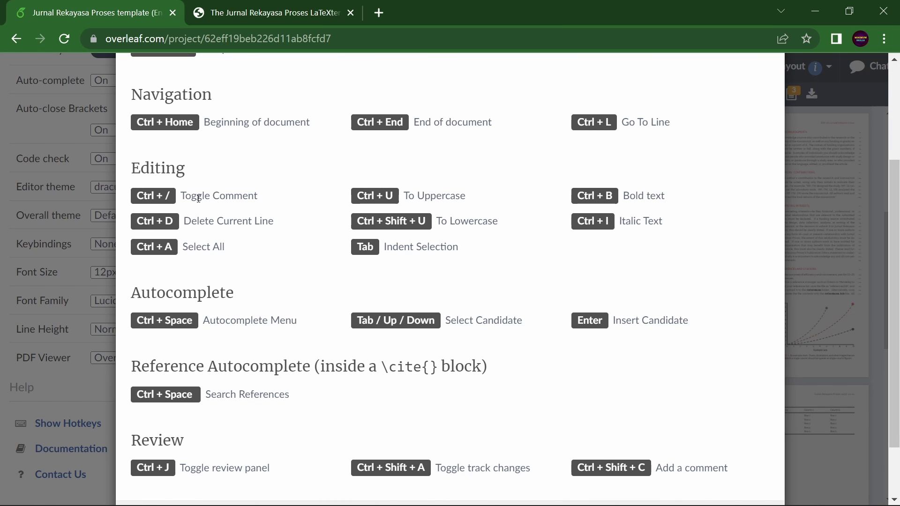
double_click(283, 201)
left_click(284, 201)
left_click_drag(210, 224, 298, 227)
left_click(298, 227)
left_click_drag(460, 223, 534, 227)
left_click_drag(636, 222, 697, 223)
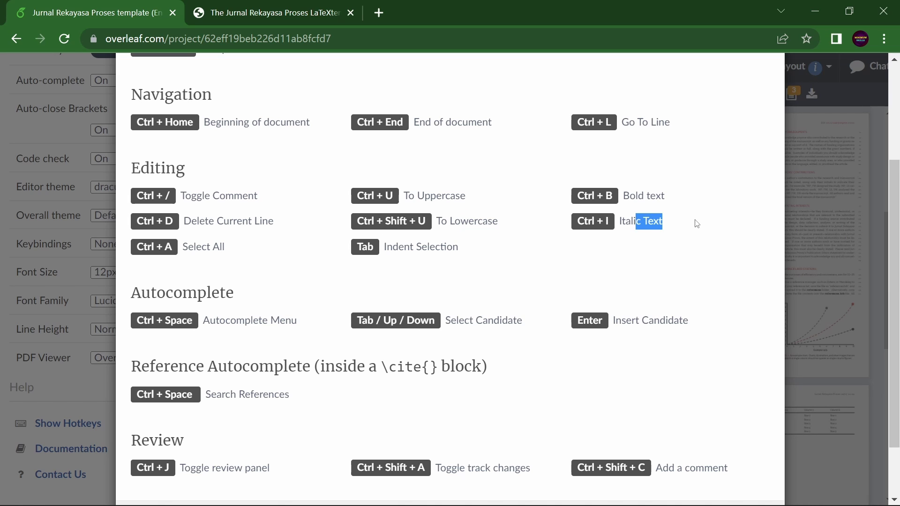
left_click(697, 224)
scroll(296, 392, "down", 3)
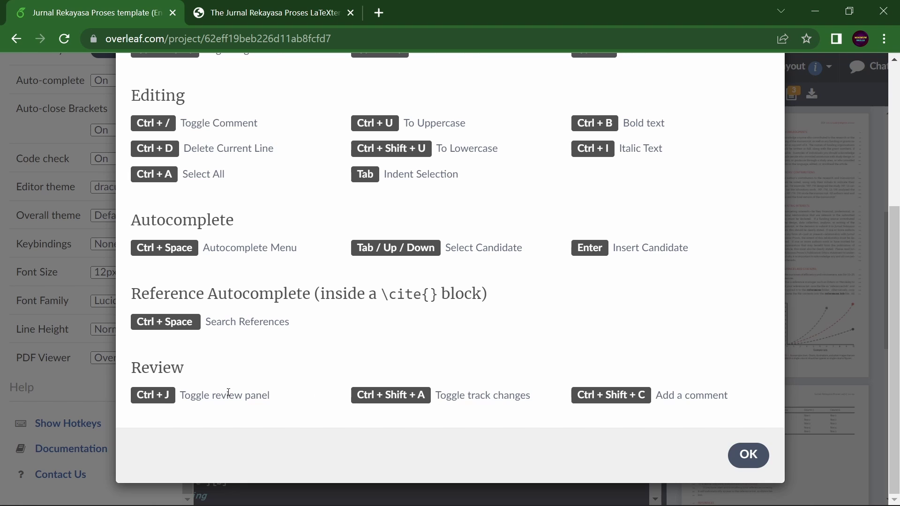
scroll(553, 382, "up", 5)
scroll(660, 360, "down", 5)
left_click(748, 452)
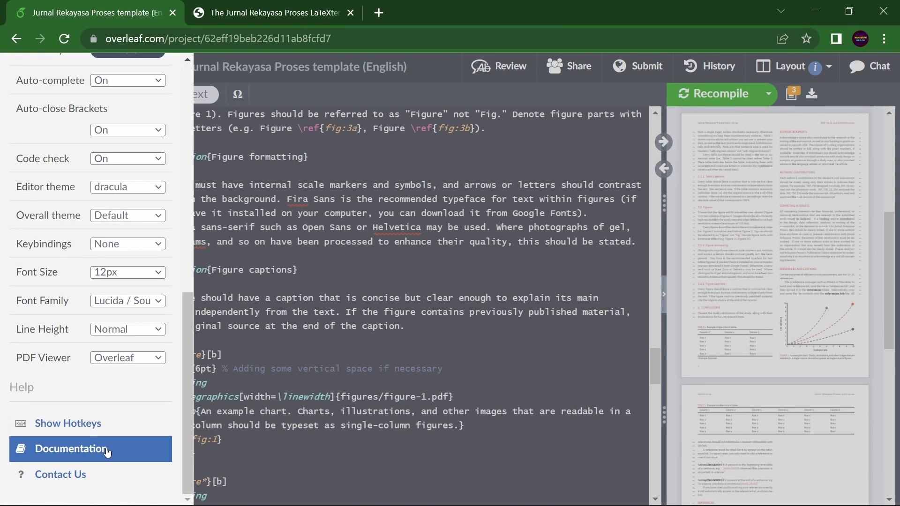
Close the settings panel and insert an equation environment on blank line 207.
scroll(120, 328, "up", 8)
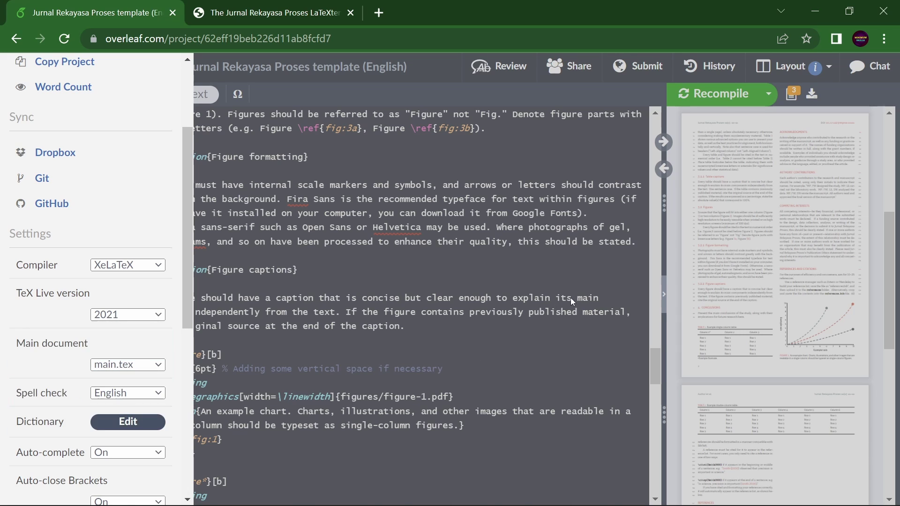
left_click(519, 365)
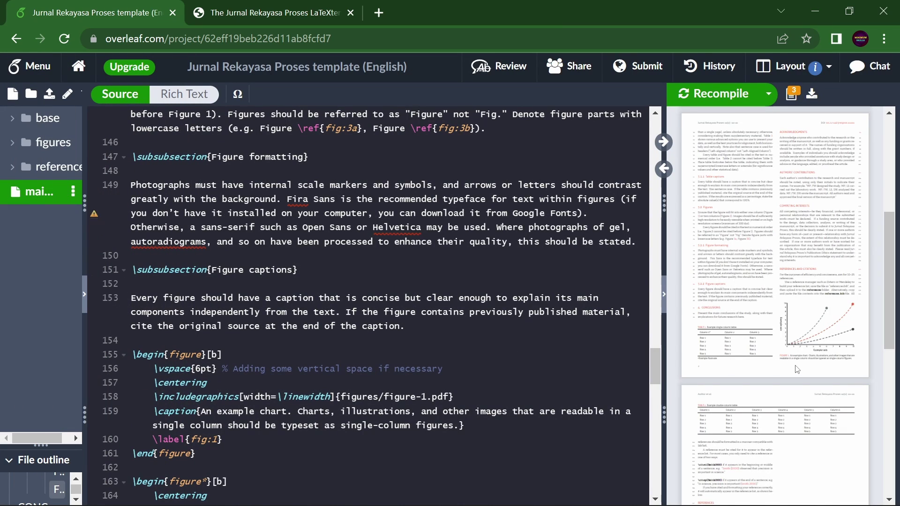
scroll(798, 370, "down", 5)
scroll(798, 370, "up", 10)
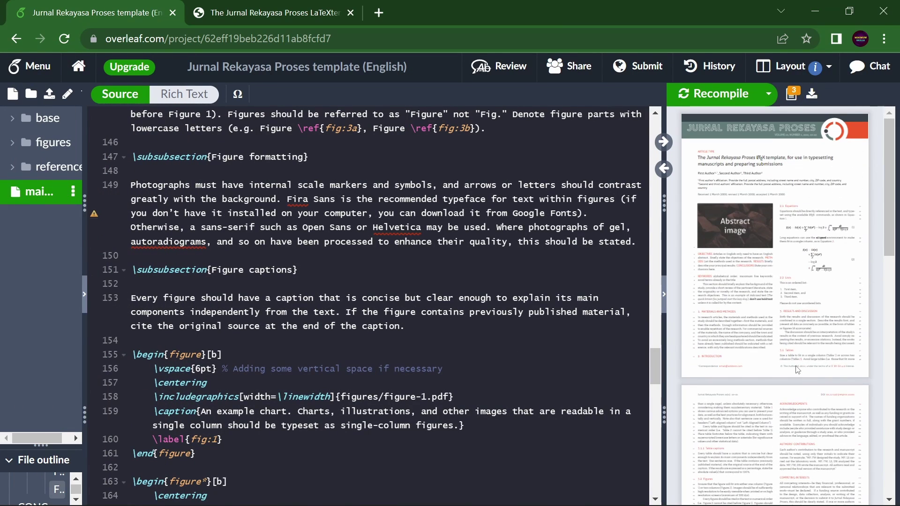
scroll(452, 363, "down", 5)
scroll(452, 362, "down", 10)
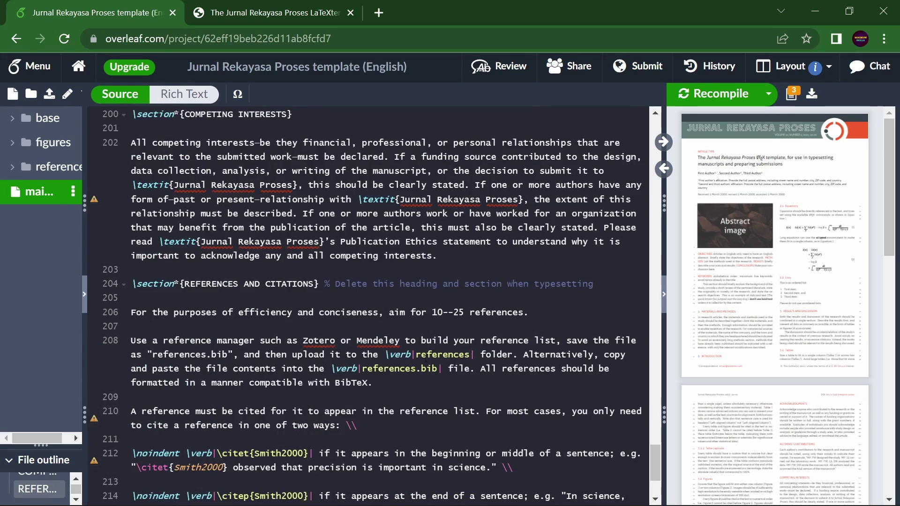
left_click(185, 327)
type("\\")
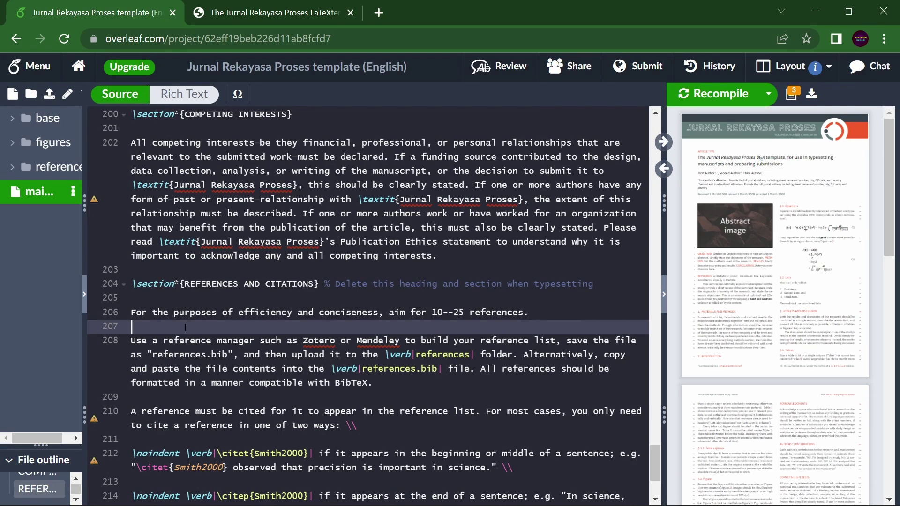
type("begi")
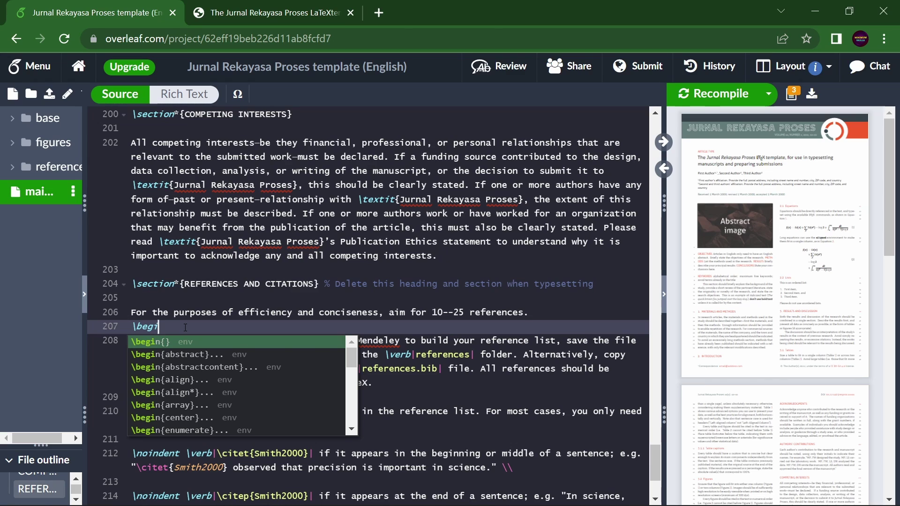
type("n{equatio")
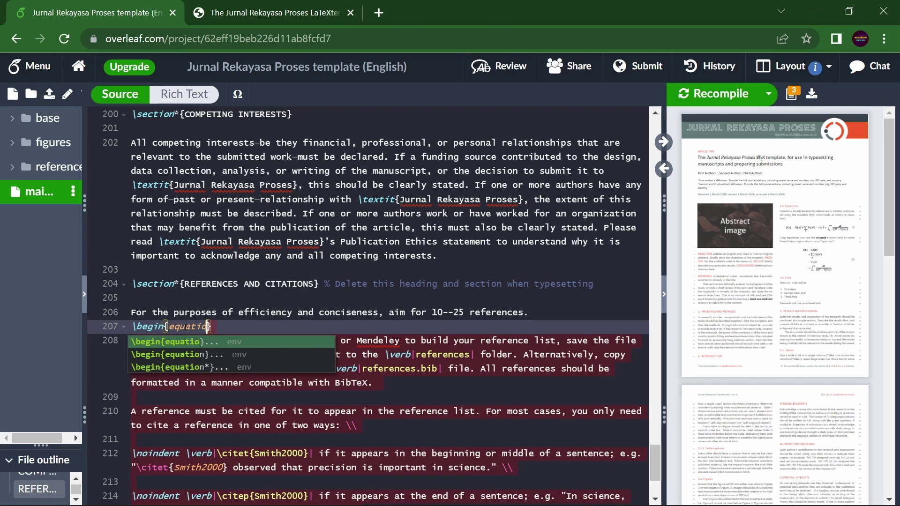
type("n")
key("Return")
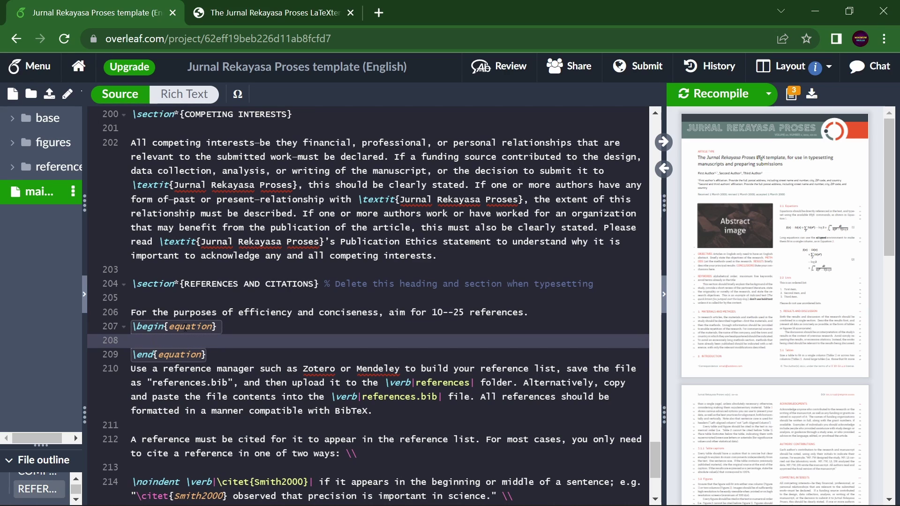
Enter 2+3 in the equation, recompile, and enlarge the PDF preview to view it.
type("2+3")
key("ctrl+s")
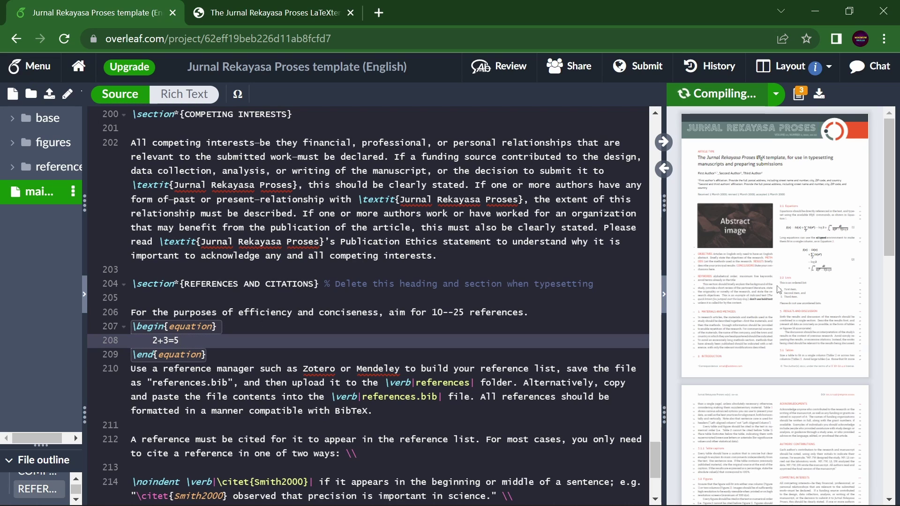
left_click_drag(665, 369, 466, 369)
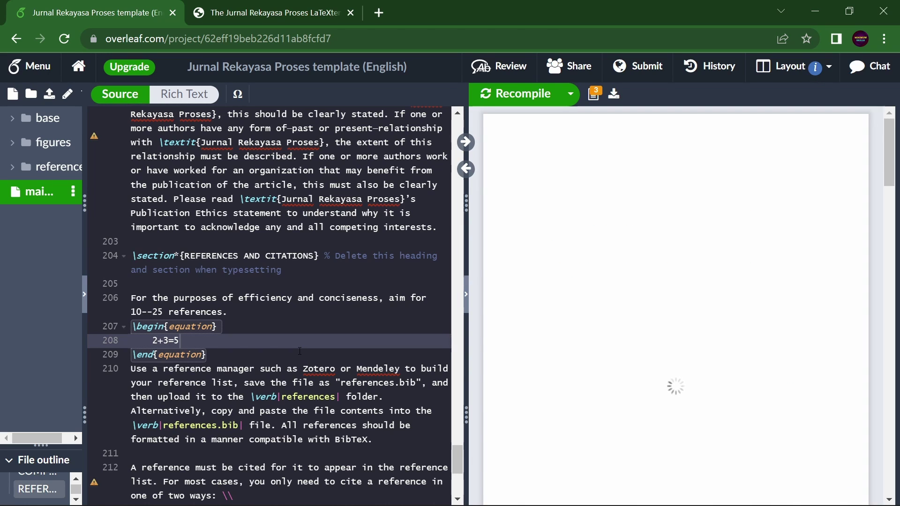
scroll(691, 418, "down", 6)
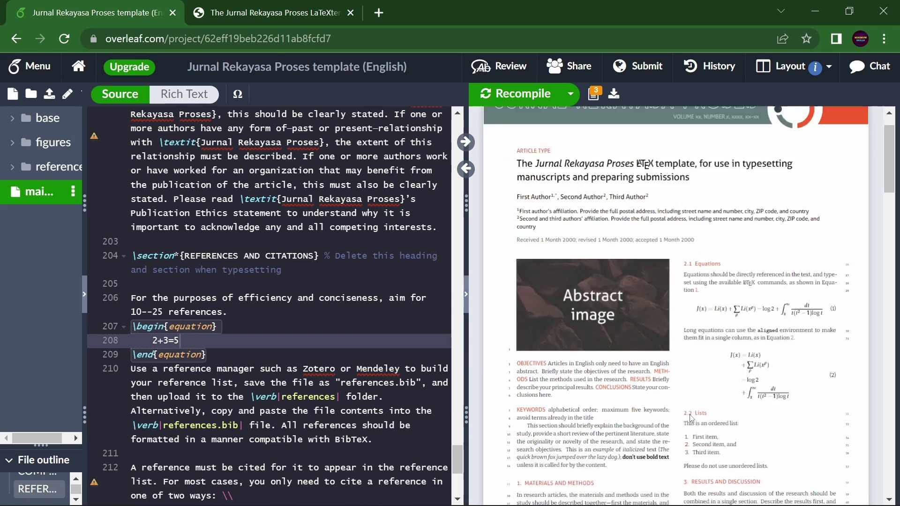
scroll(690, 419, "down", 5)
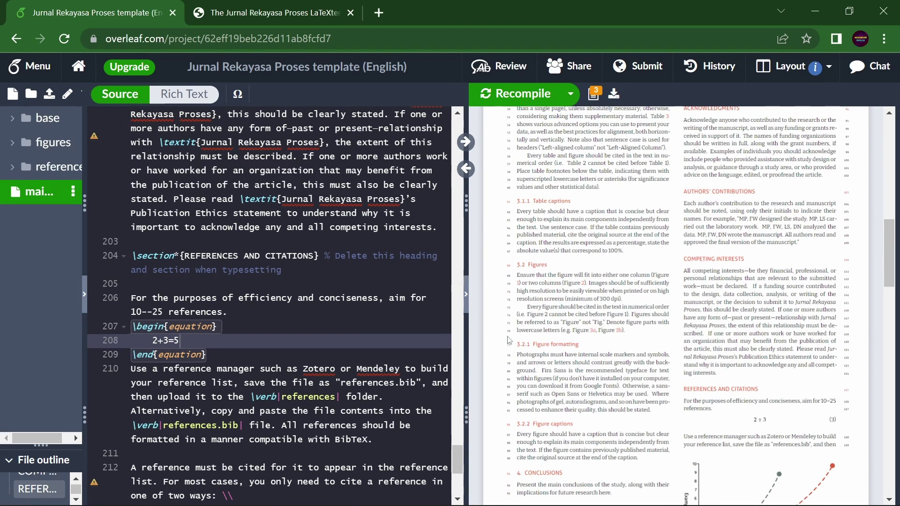
Widen the code editor by shrinking the PDF preview, and move to line 54.
left_click_drag(474, 370, 727, 373)
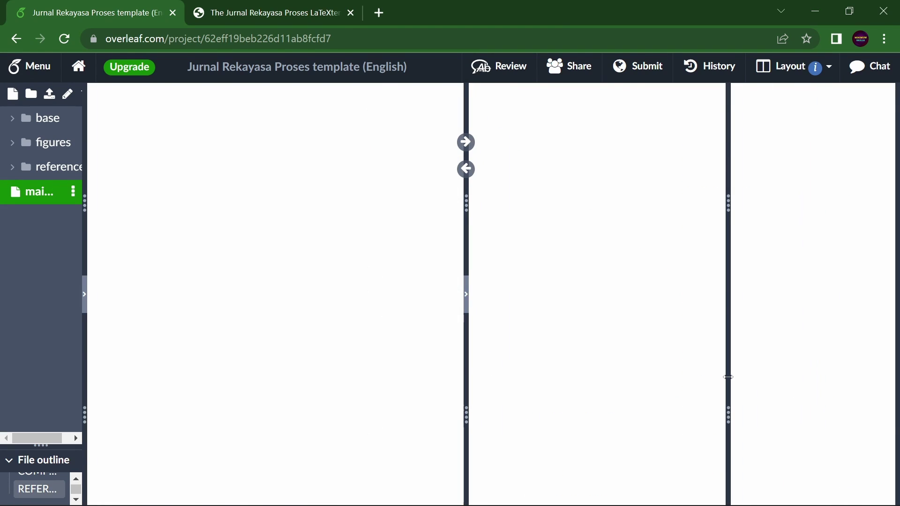
scroll(642, 368, "down", 8)
scroll(500, 402, "up", 20)
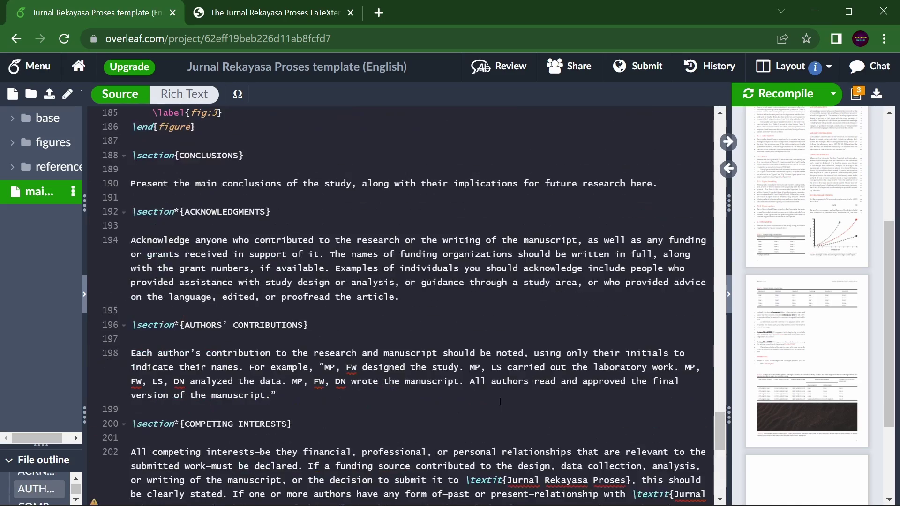
scroll(500, 401, "up", 20)
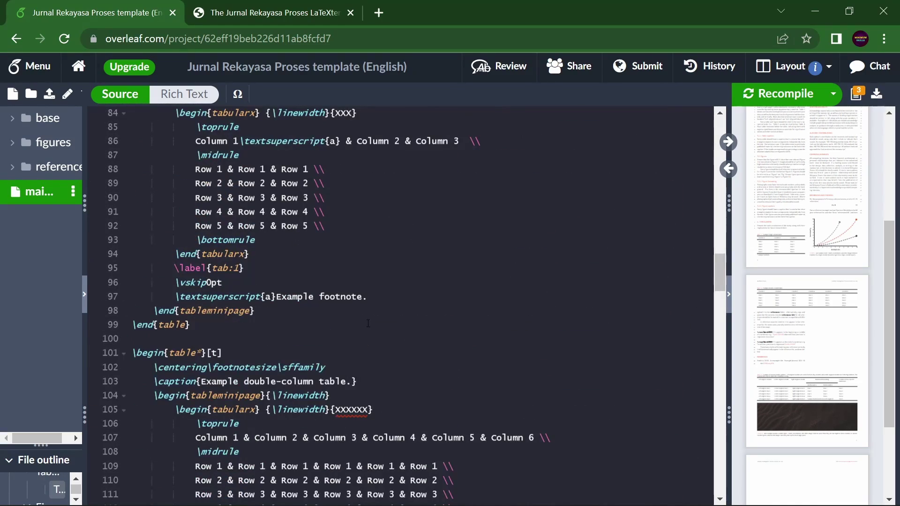
scroll(368, 323, "up", 15)
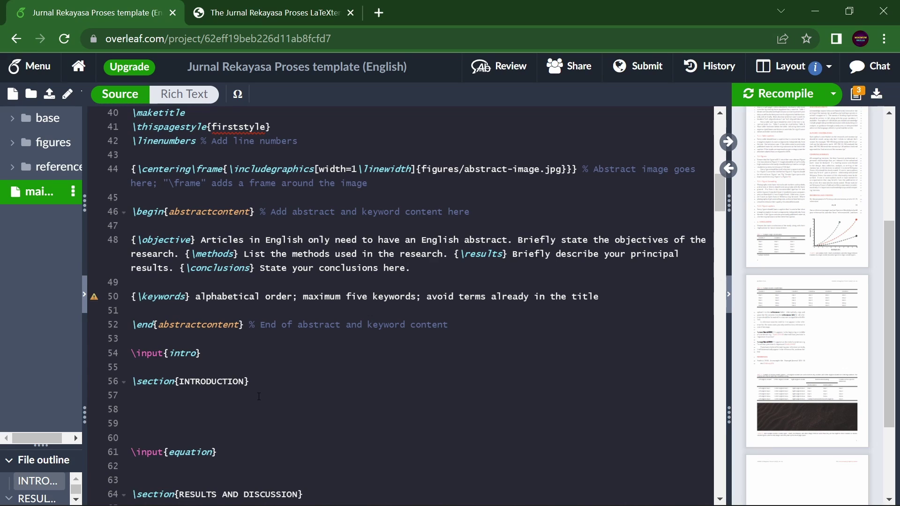
left_click(217, 355)
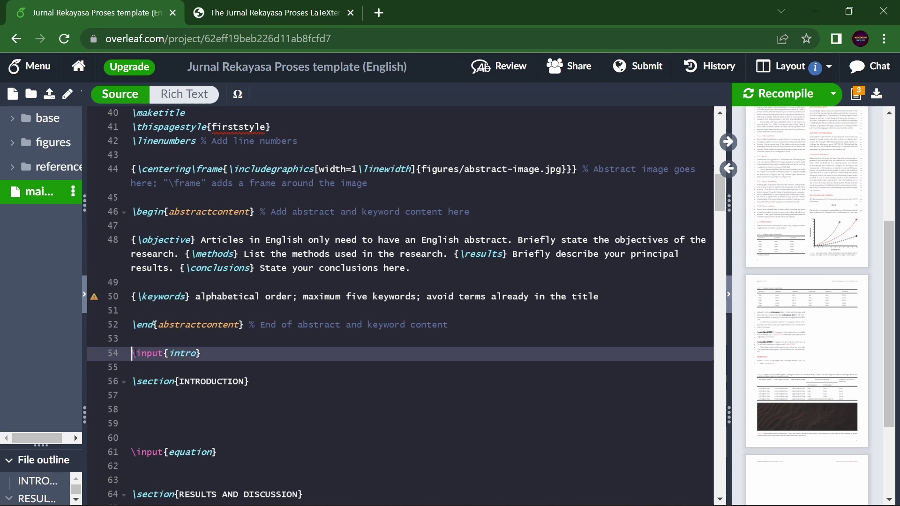
left_click(217, 355)
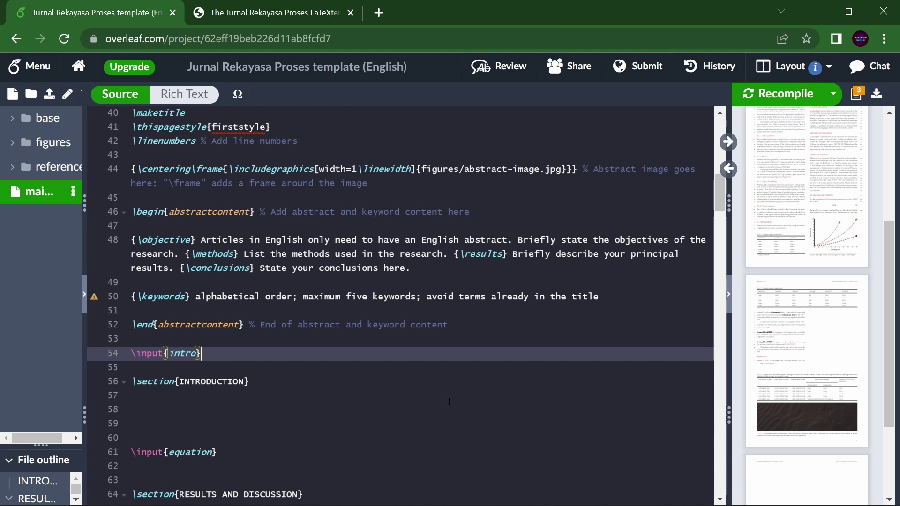
Add a %%%%%%%%%%%% comment line on empty line 53 above \input{intro}.
scroll(449, 402, "down", 20)
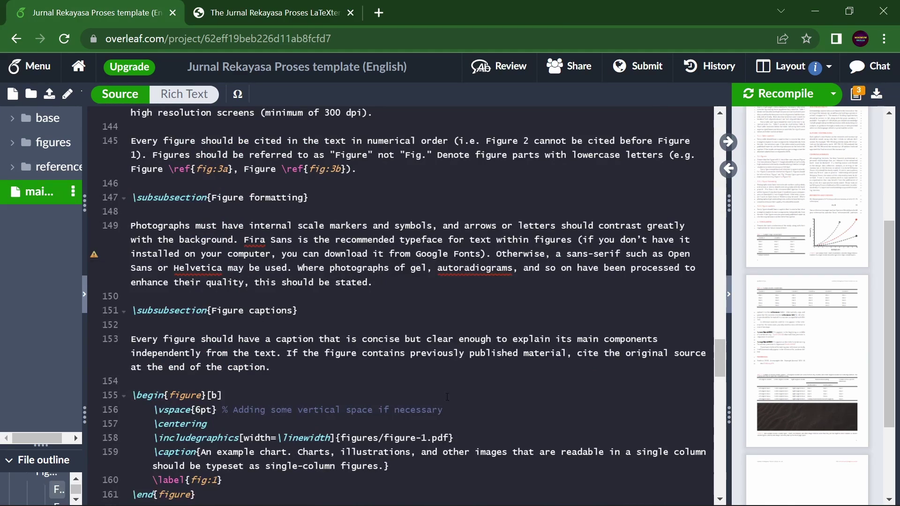
scroll(472, 320, "up", 20)
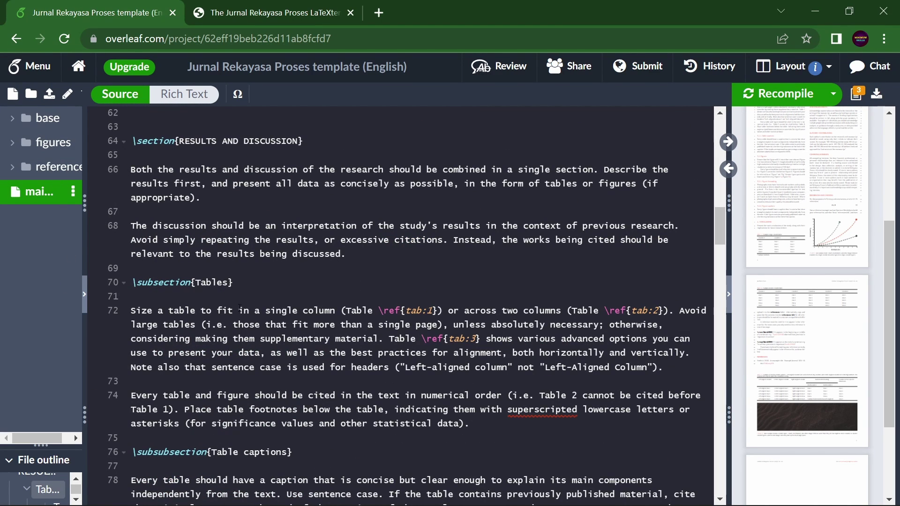
scroll(276, 385, "up", 7)
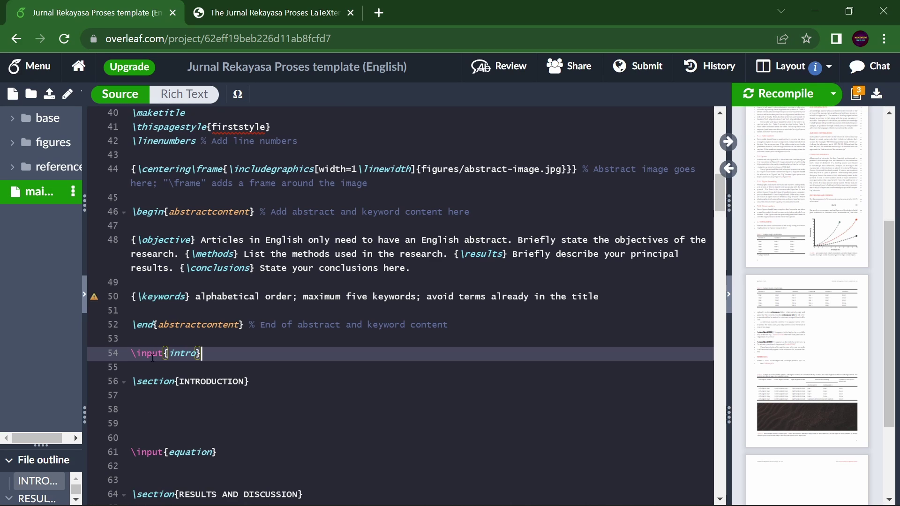
left_click(137, 338)
type("%")
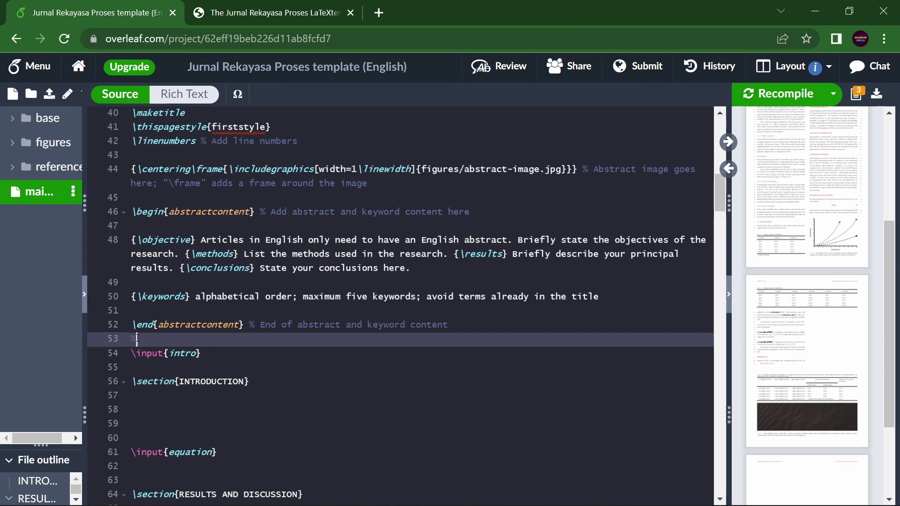
type("%%%%%%%%%%%%")
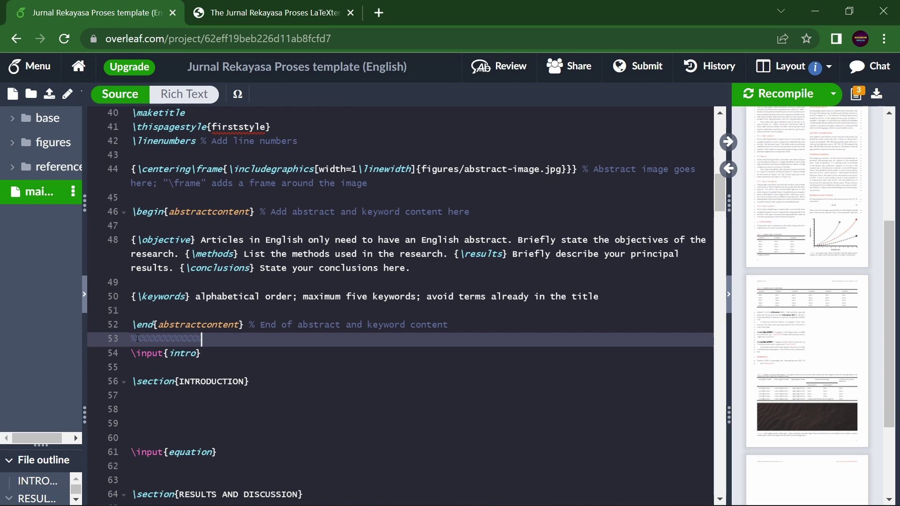